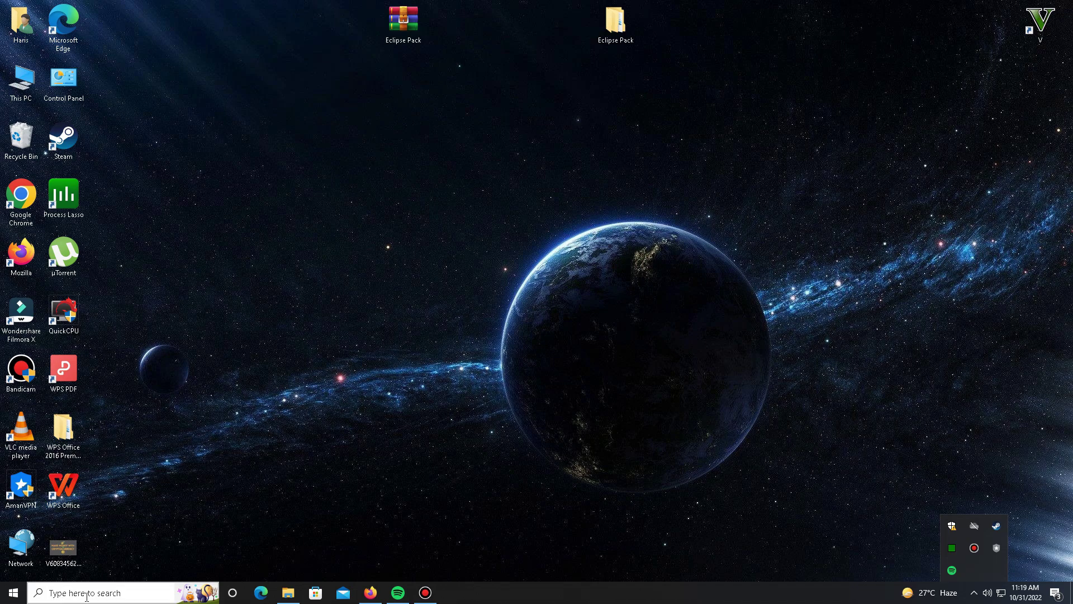
- Launch the Settings app from a 'se' taskbar search
{"action": "left_click", "coordinate": [62, 593]}
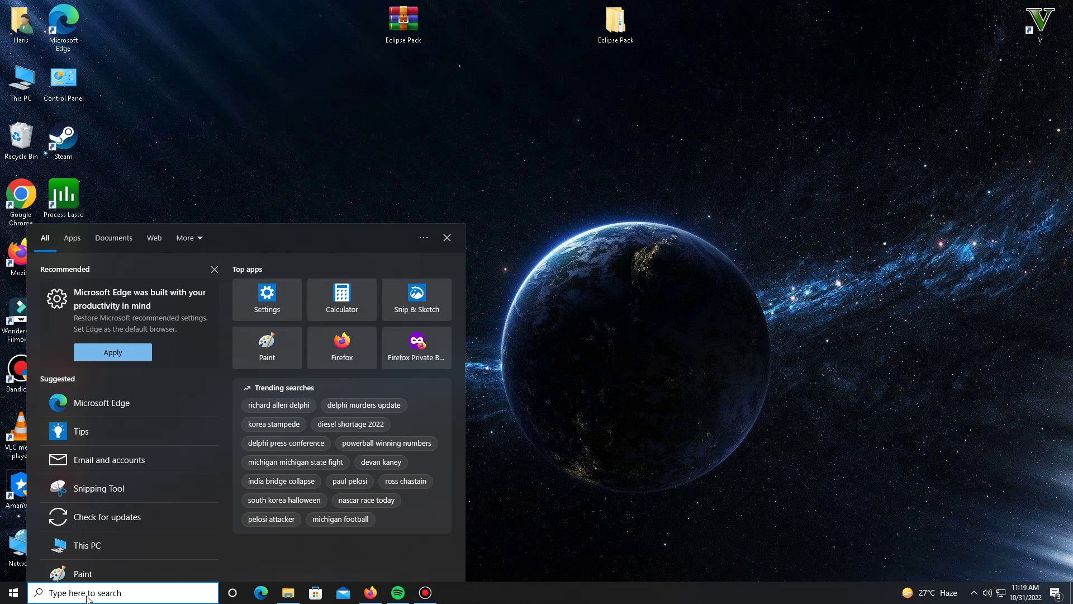
{"action": "type", "text": "se"}
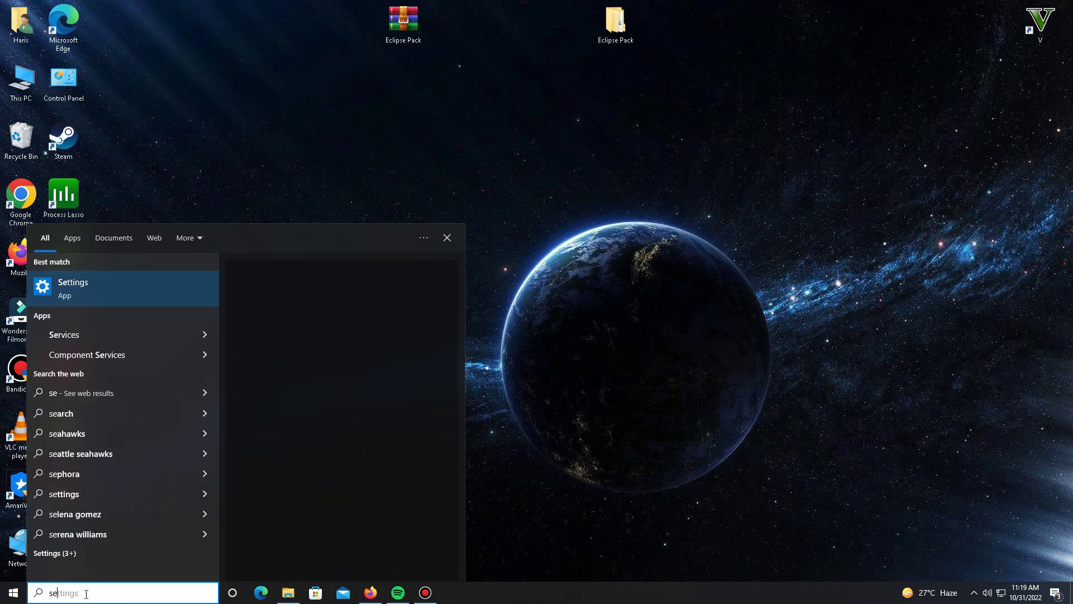
{"action": "left_click", "coordinate": [99, 296]}
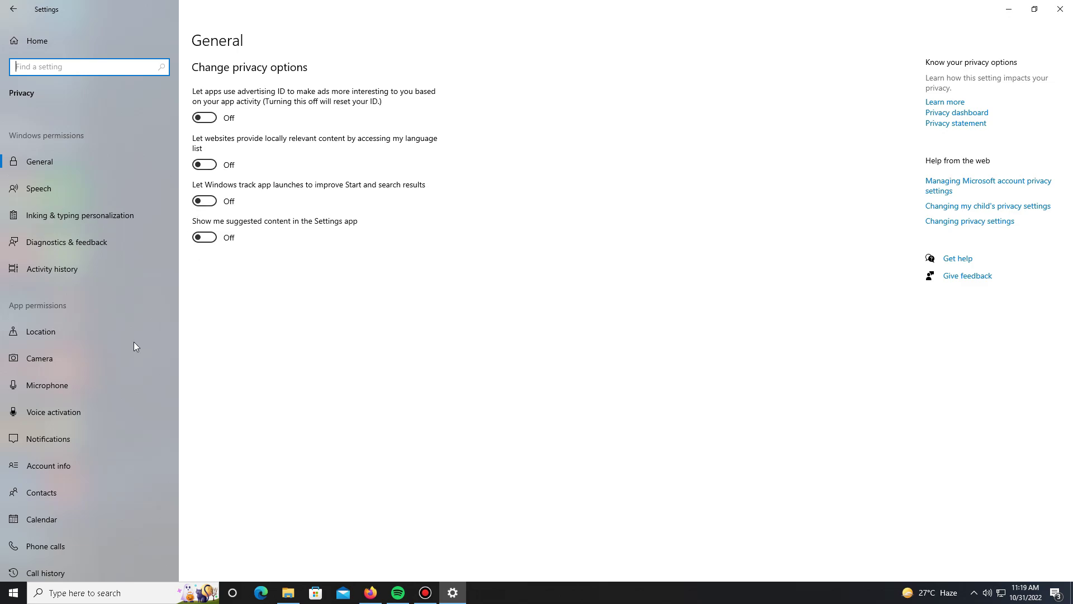
- Confirm every Privacy > Background apps toggle is Off, then return to Settings home
{"action": "scroll", "coordinate": [119, 348], "scroll_direction": "down", "scroll_amount": 6}
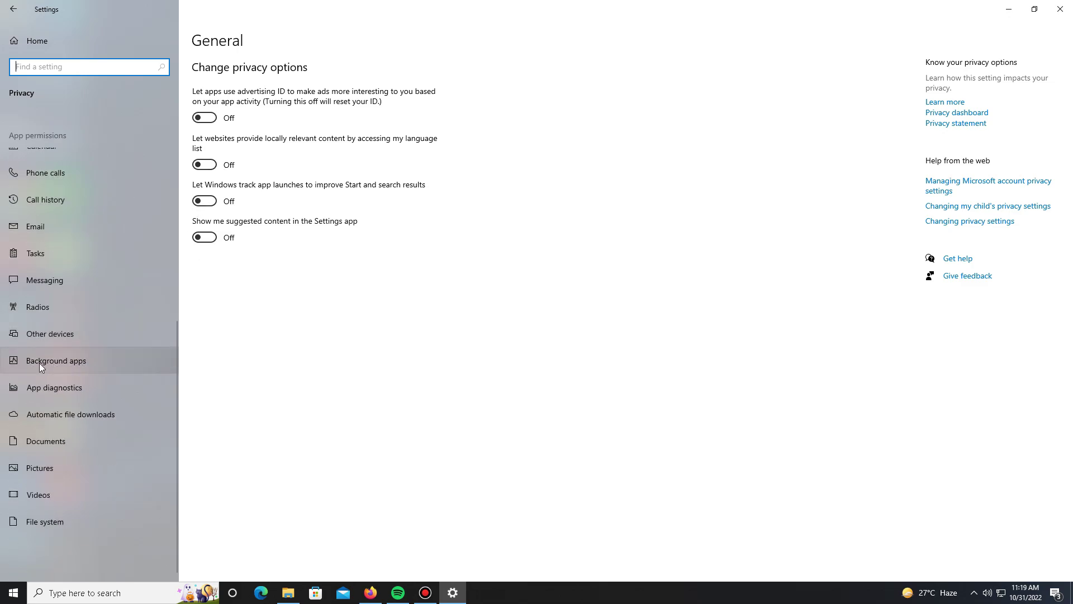
{"action": "left_click", "coordinate": [77, 365]}
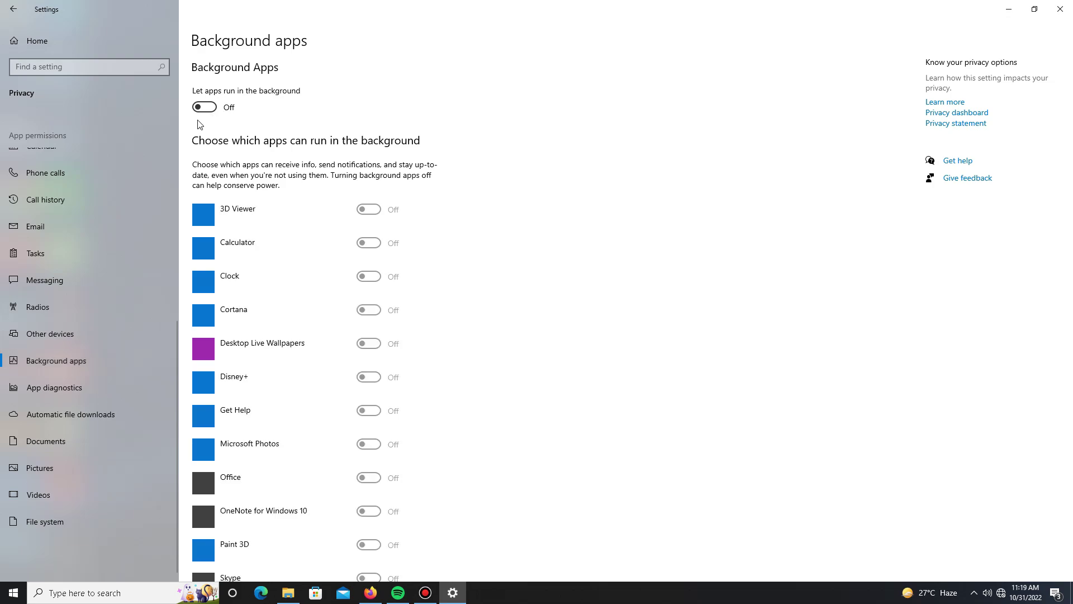
{"action": "scroll", "coordinate": [463, 289], "scroll_direction": "down", "scroll_amount": 10}
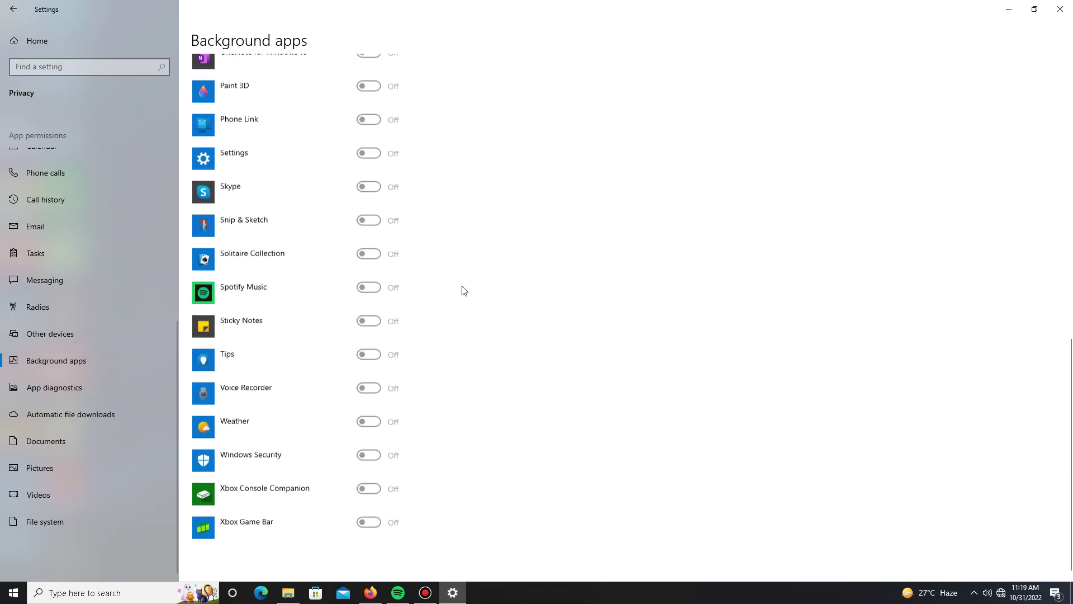
{"action": "scroll", "coordinate": [463, 290], "scroll_direction": "up", "scroll_amount": 10}
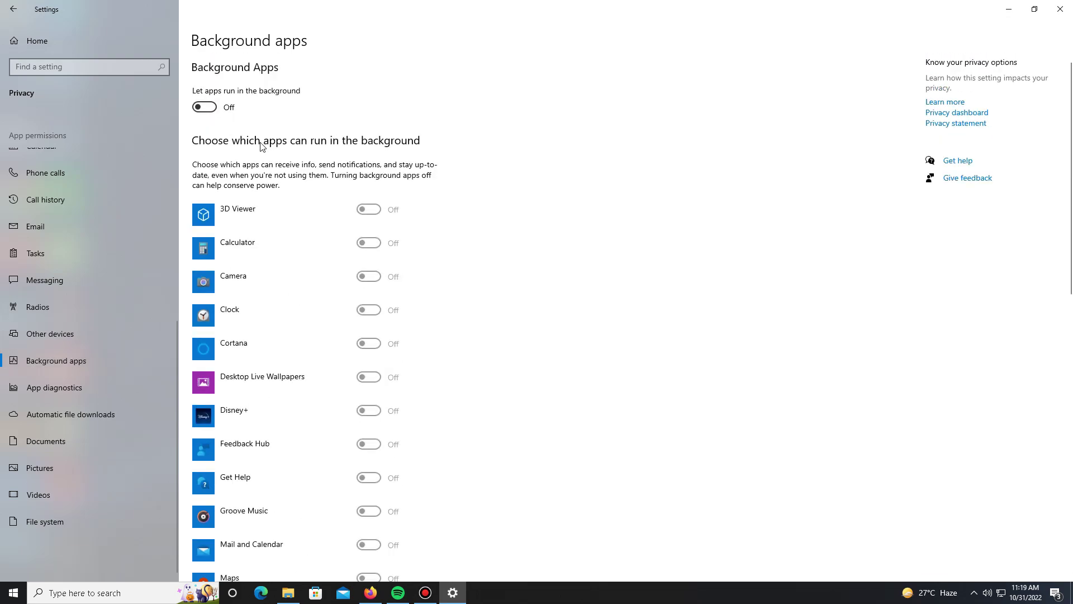
{"action": "left_click", "coordinate": [11, 10]}
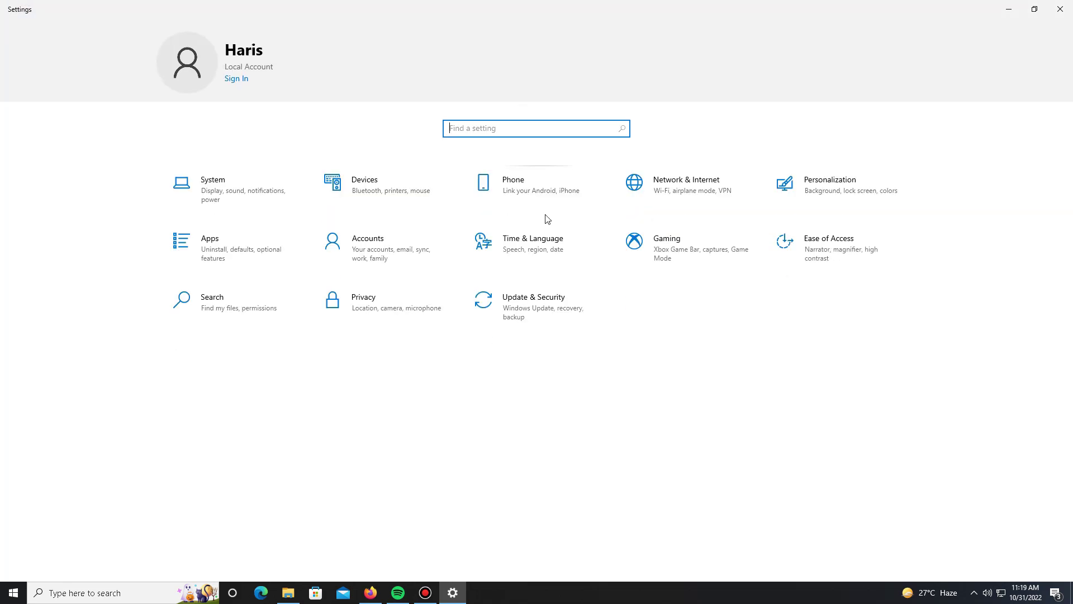
- Check that Gaming > Game Mode is On, then return to Settings home
{"action": "left_click", "coordinate": [686, 263]}
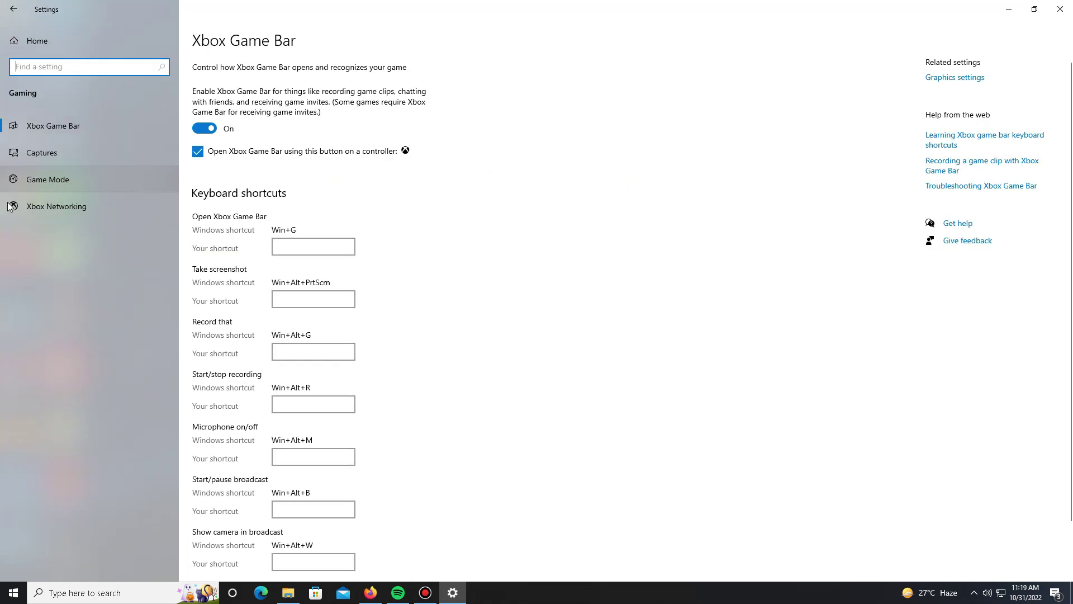
{"action": "left_click", "coordinate": [35, 181]}
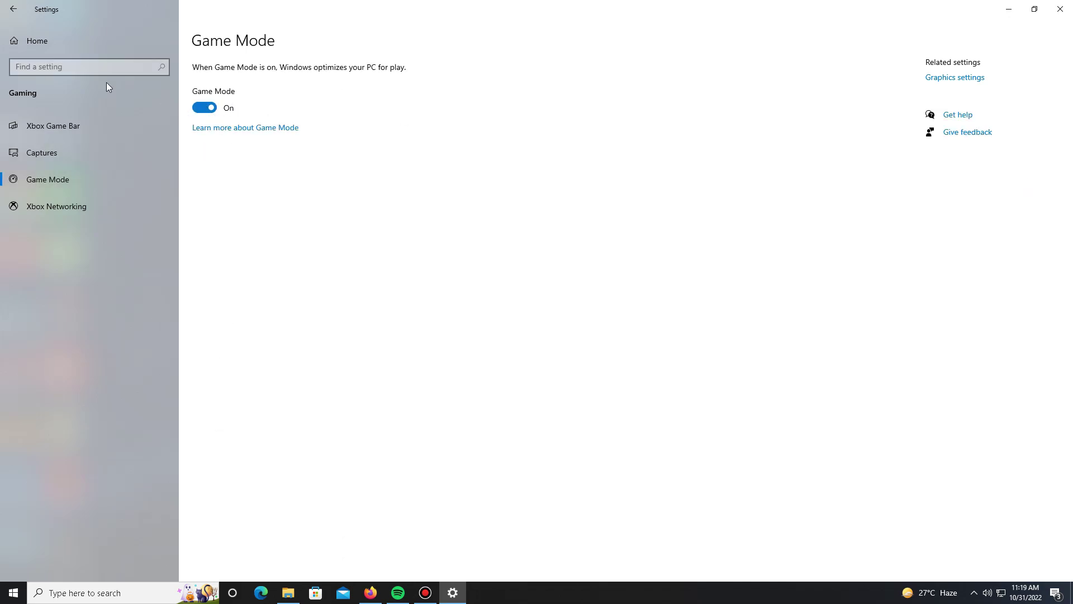
{"action": "left_click", "coordinate": [11, 10]}
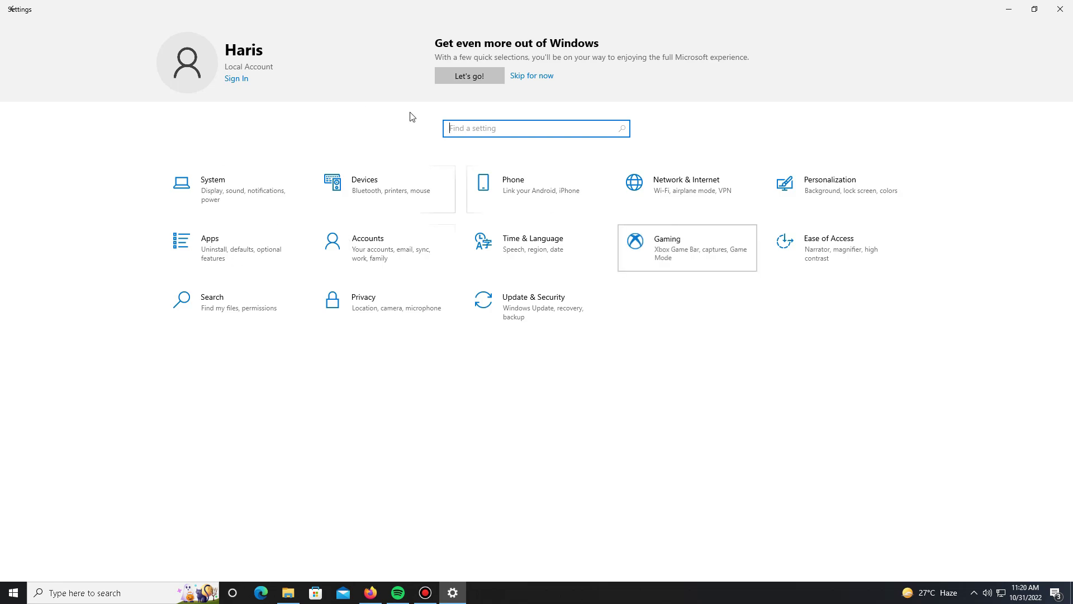
- Confirm background recording is off on Gaming > Captures, then close Settings
{"action": "left_click", "coordinate": [673, 268]}
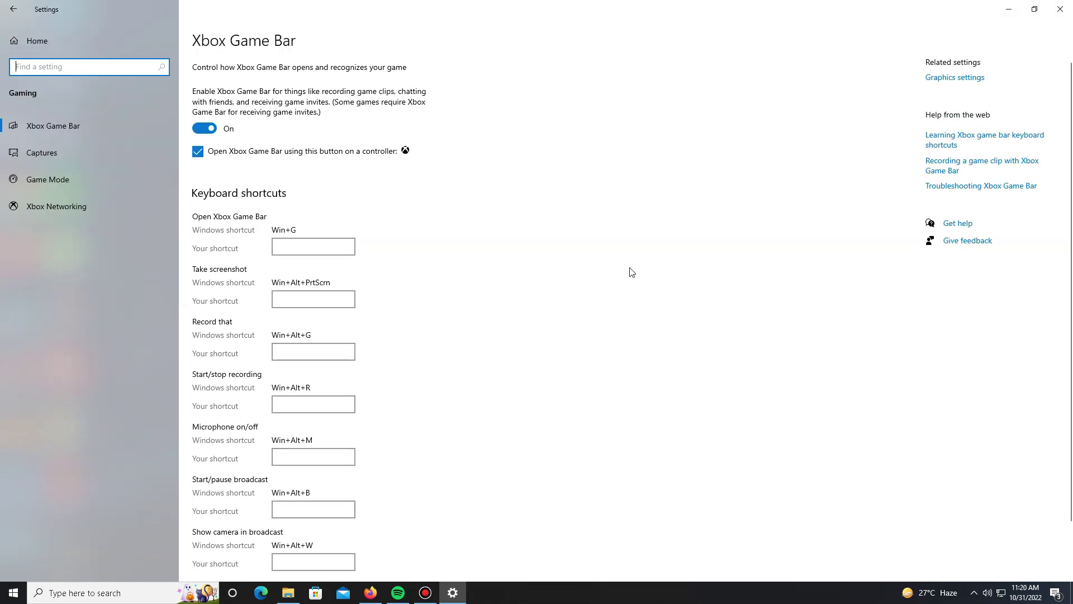
{"action": "left_click", "coordinate": [49, 155]}
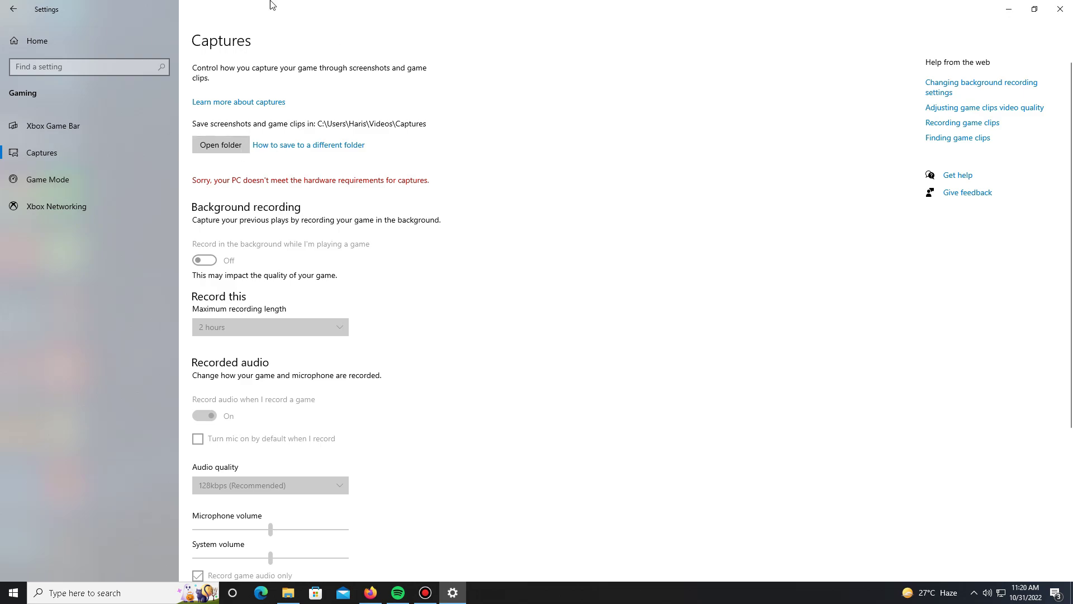
{"action": "left_click", "coordinate": [14, 10]}
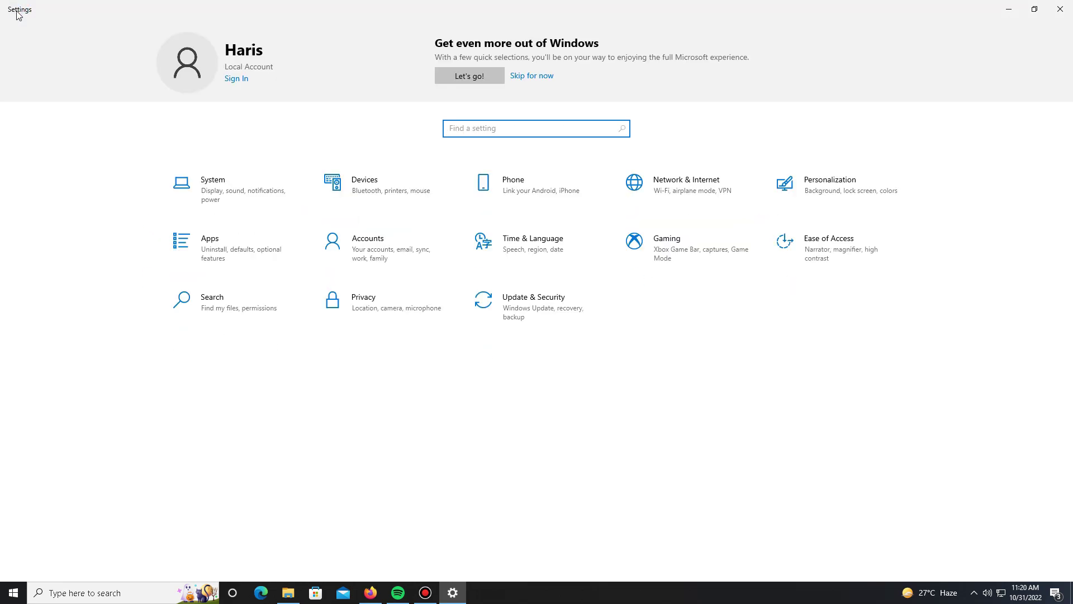
{"action": "left_click", "coordinate": [1059, 9]}
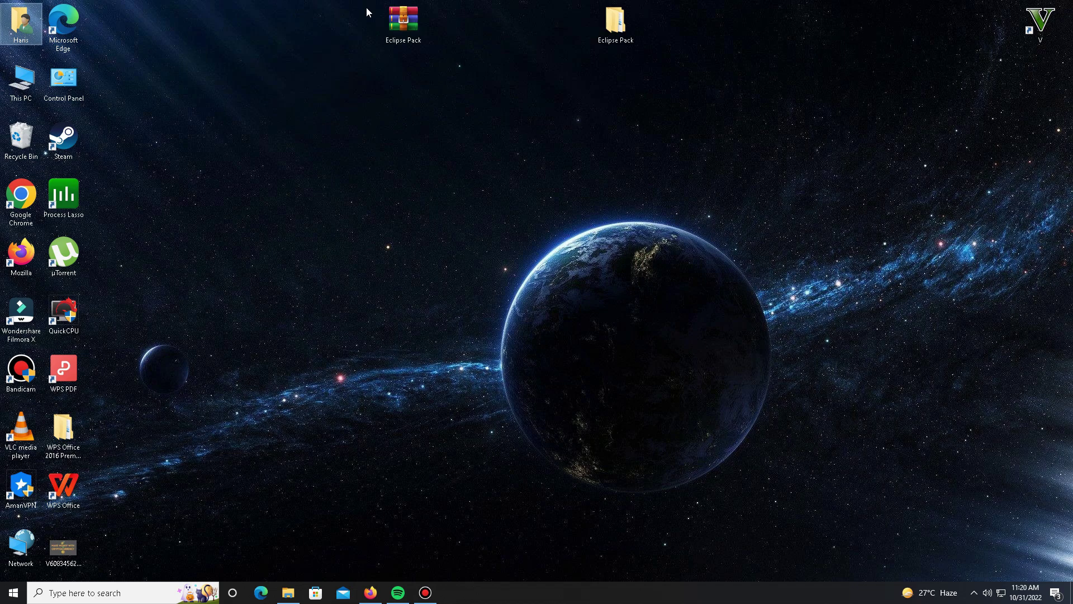
- Extract the Eclipse Pack archive to the desktop with Extract Here and open the extracted folder
{"action": "left_click_drag", "start_coordinate": [326, 2], "coordinate": [831, 107]}
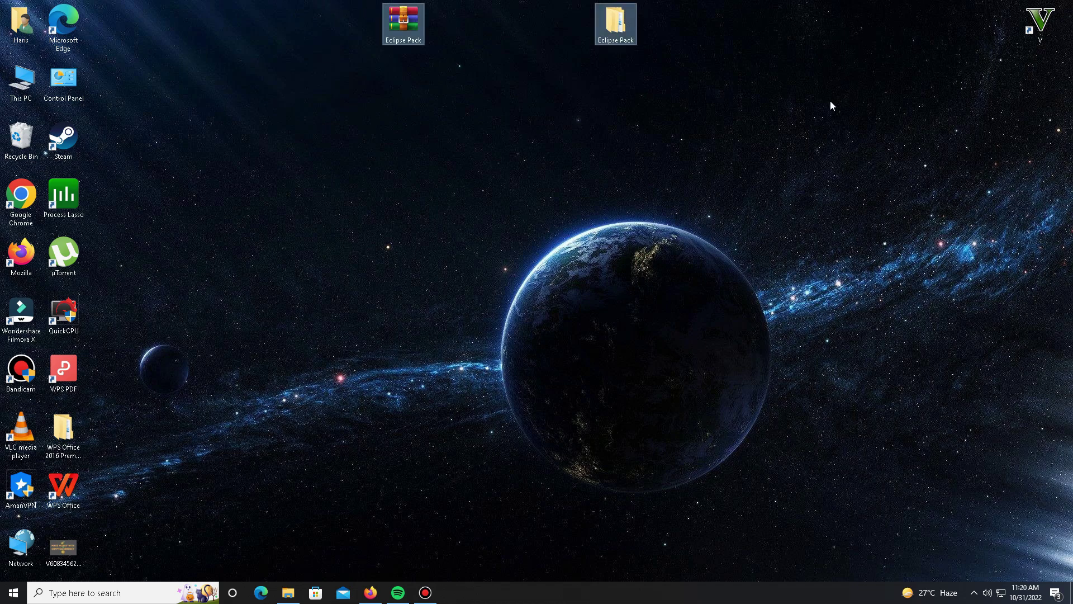
{"action": "left_click", "coordinate": [541, 102]}
{"action": "double_click", "coordinate": [417, 24]}
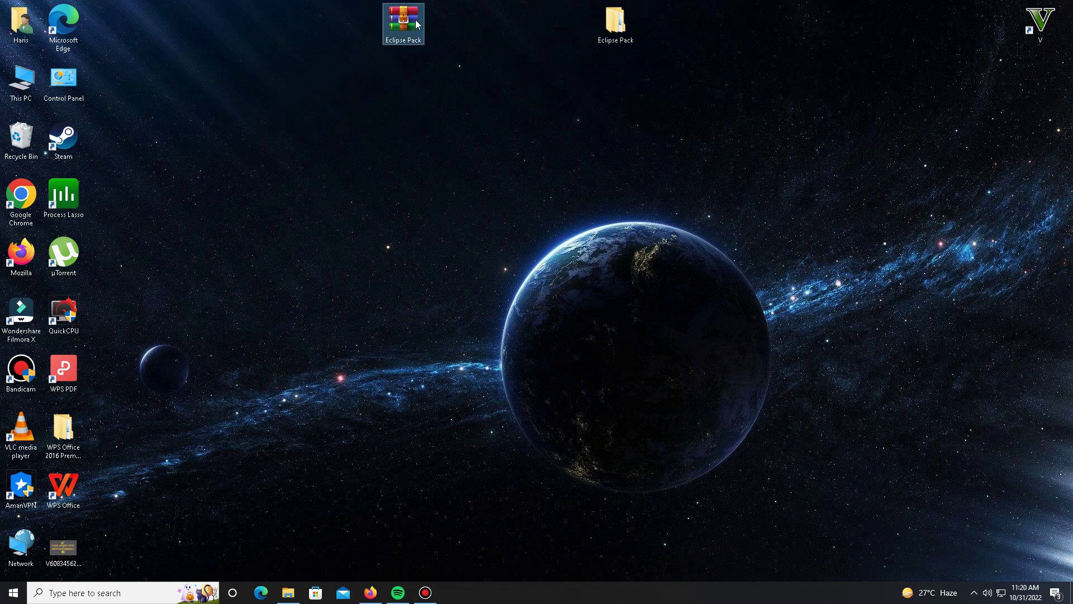
{"action": "right_click", "coordinate": [419, 22]}
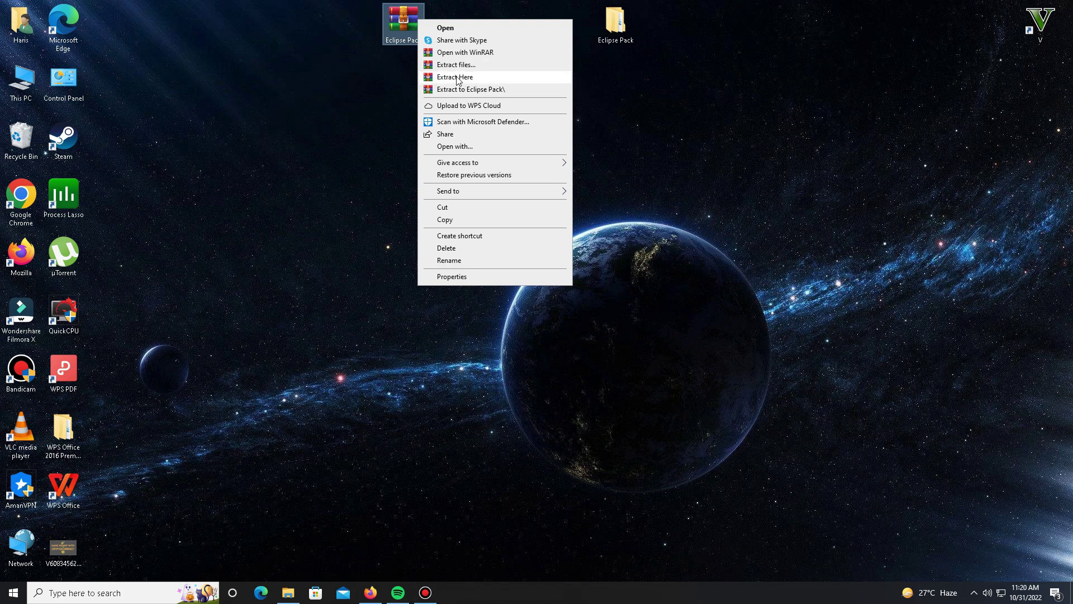
{"action": "left_click", "coordinate": [457, 78]}
{"action": "double_click", "coordinate": [615, 23]}
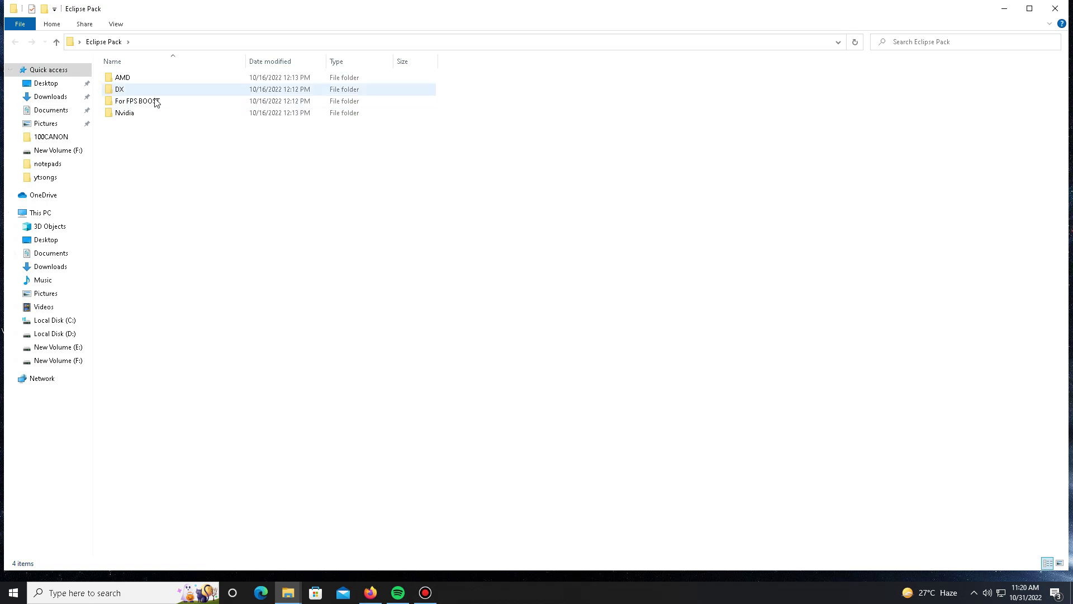
- Run the DX folder's Directx 12 installer, accepting the licence, skipping the Bing Bar, and finishing
{"action": "double_click", "coordinate": [124, 91]}
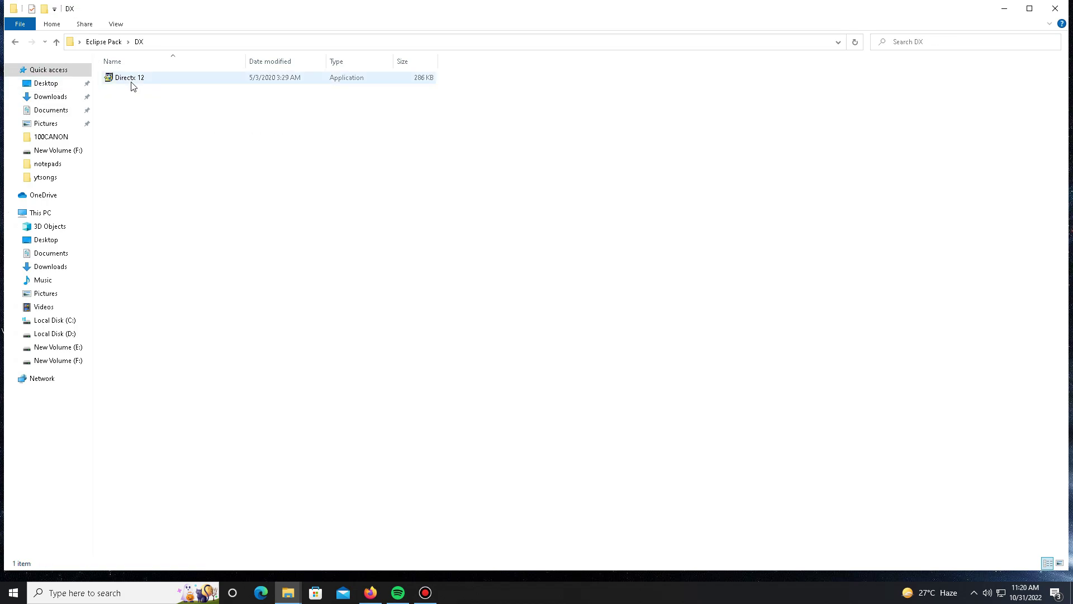
{"action": "left_click", "coordinate": [132, 83]}
{"action": "key", "text": "Return"}
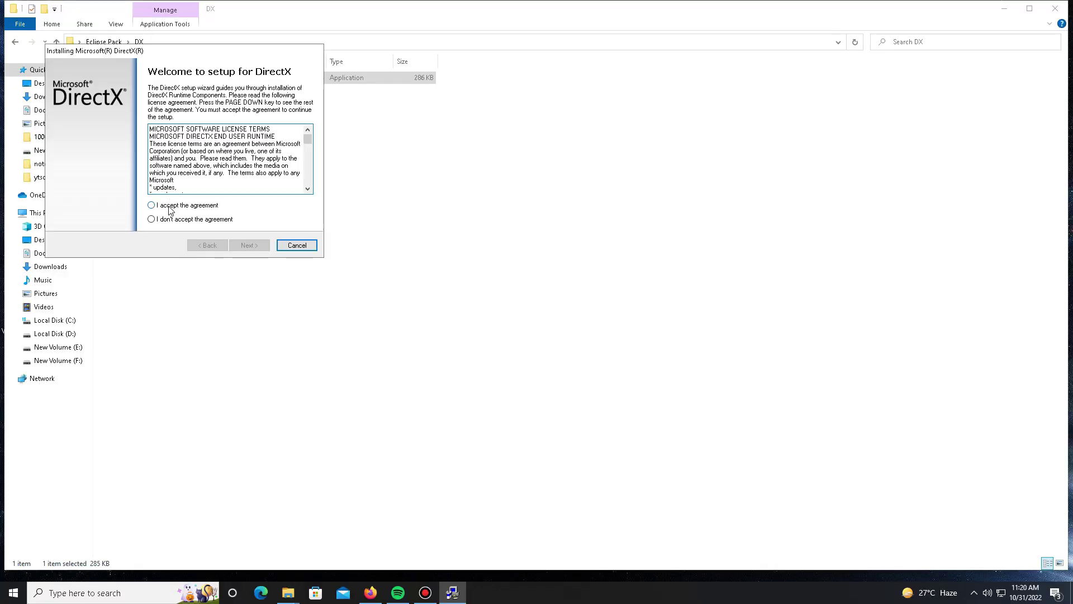
{"action": "left_click", "coordinate": [168, 205]}
{"action": "left_click", "coordinate": [236, 244]}
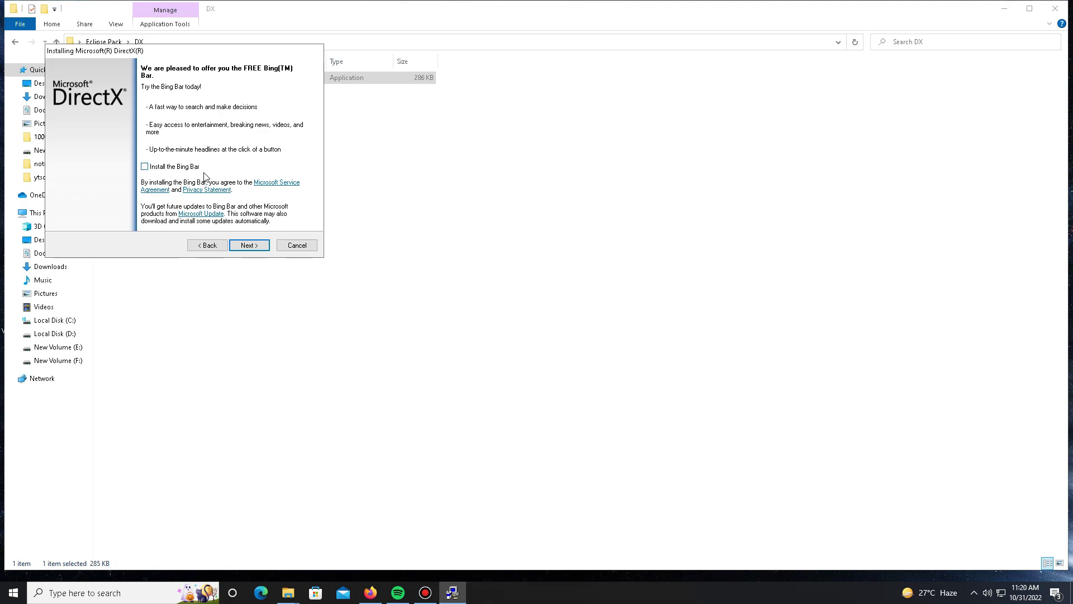
{"action": "left_click", "coordinate": [248, 245]}
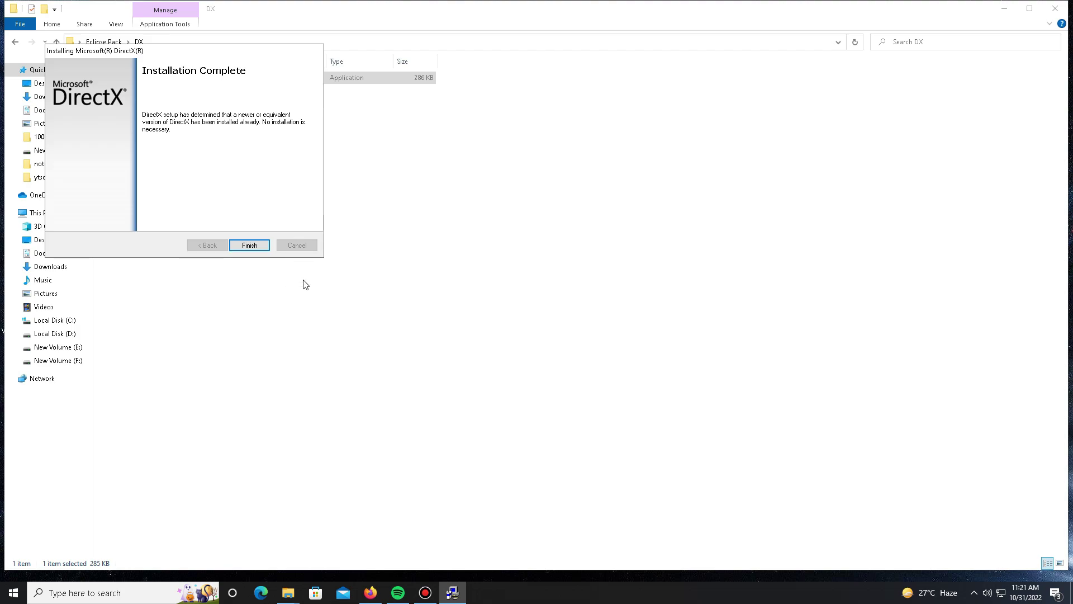
{"action": "left_click", "coordinate": [251, 246]}
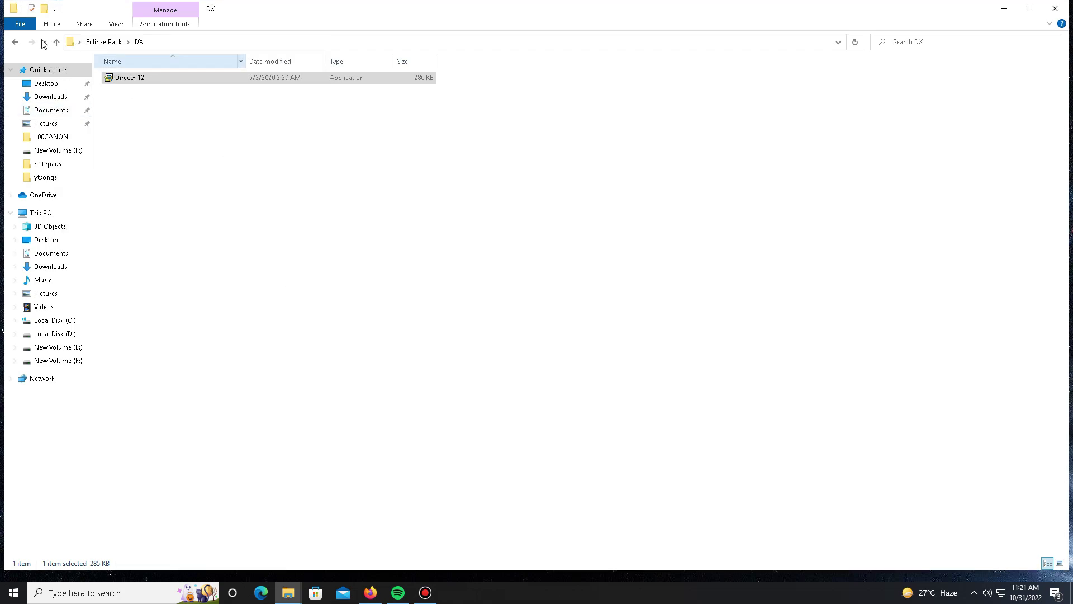
- Open the Nvidia folder, read its settings notes in Notepad, then close them
{"action": "left_click", "coordinate": [16, 44]}
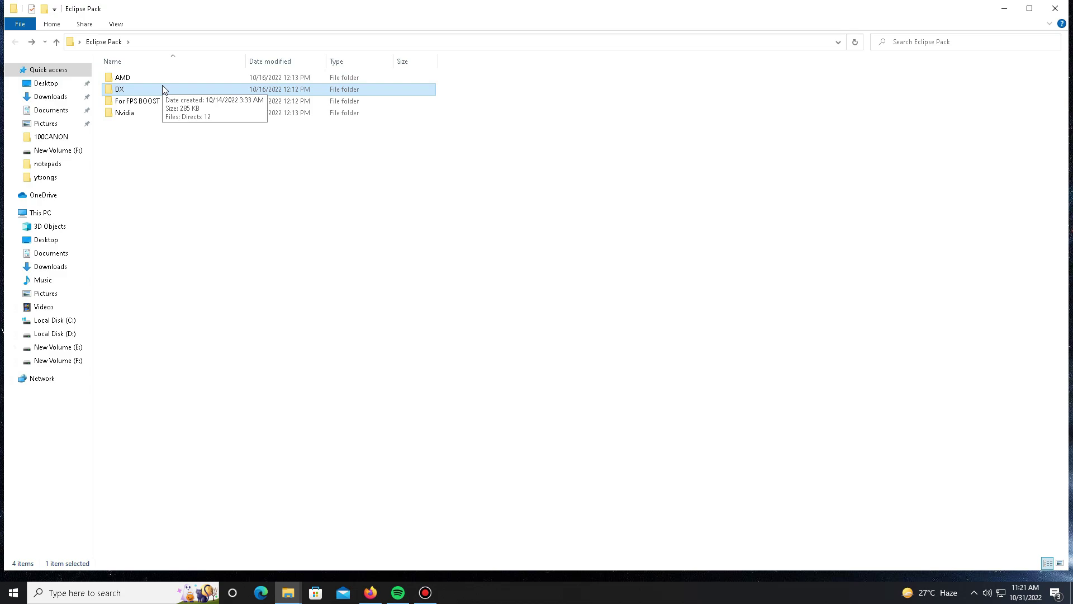
{"action": "double_click", "coordinate": [125, 115]}
{"action": "left_click_drag", "start_coordinate": [133, 178], "coordinate": [327, 127]}
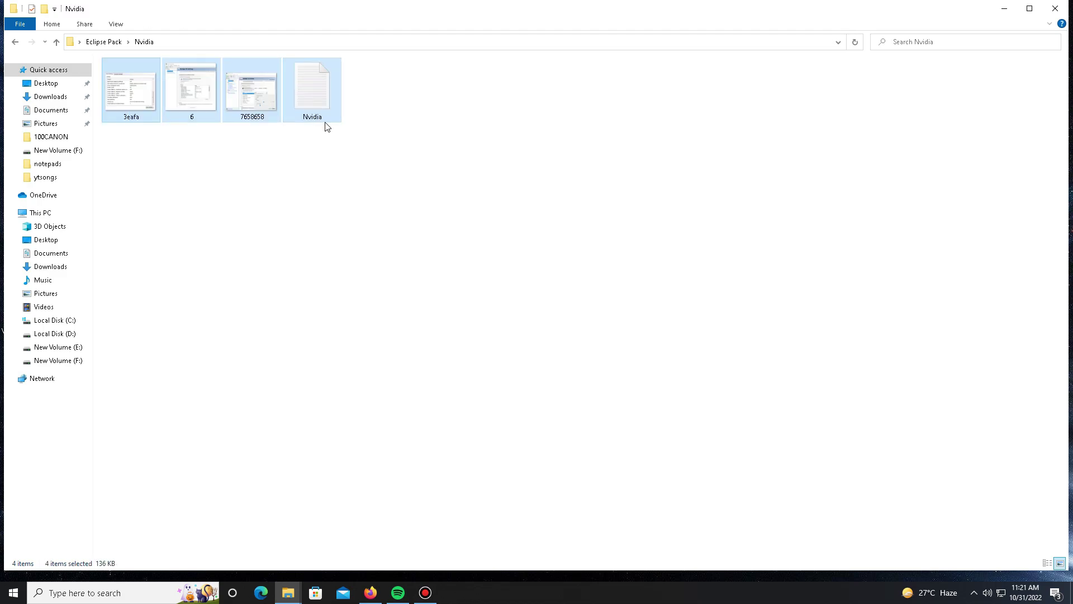
{"action": "double_click", "coordinate": [322, 102]}
{"action": "left_click_drag", "start_coordinate": [376, 218], "coordinate": [145, 156]}
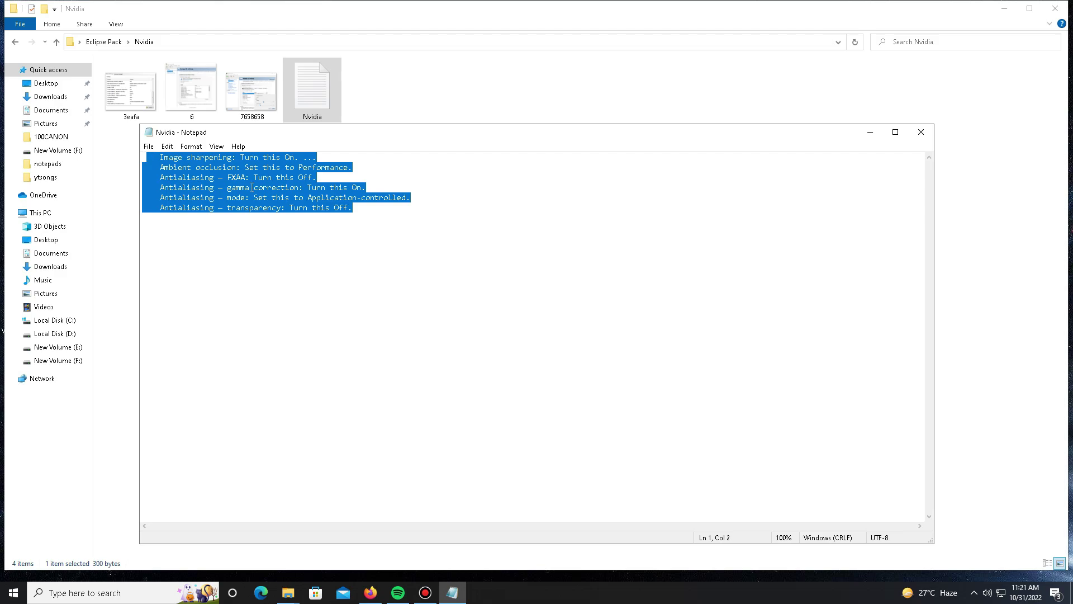
{"action": "left_click_drag", "start_coordinate": [240, 136], "coordinate": [241, 130]}
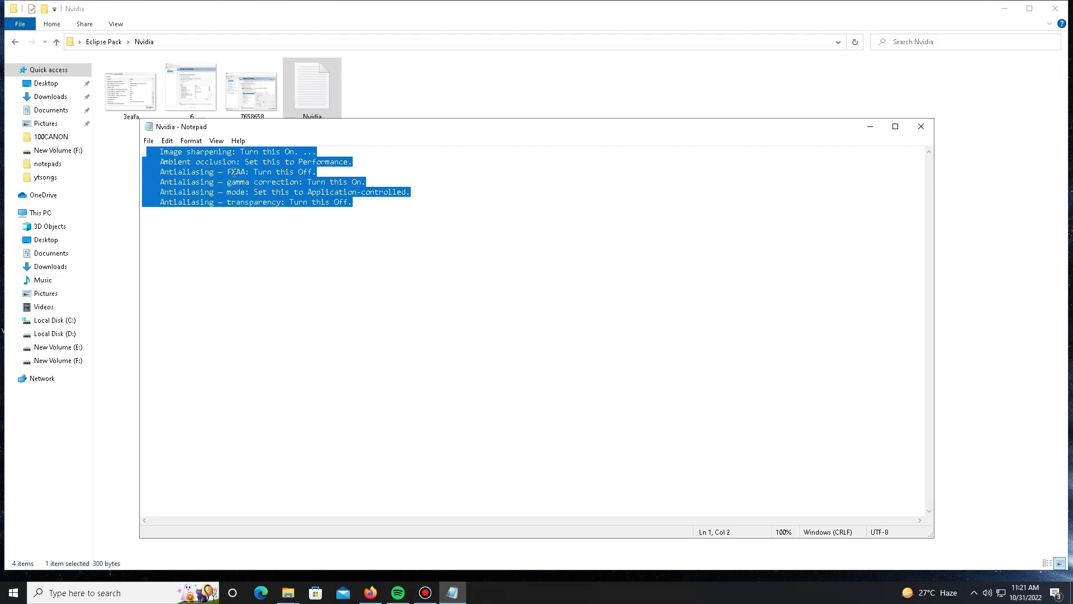
{"action": "left_click", "coordinate": [236, 172]}
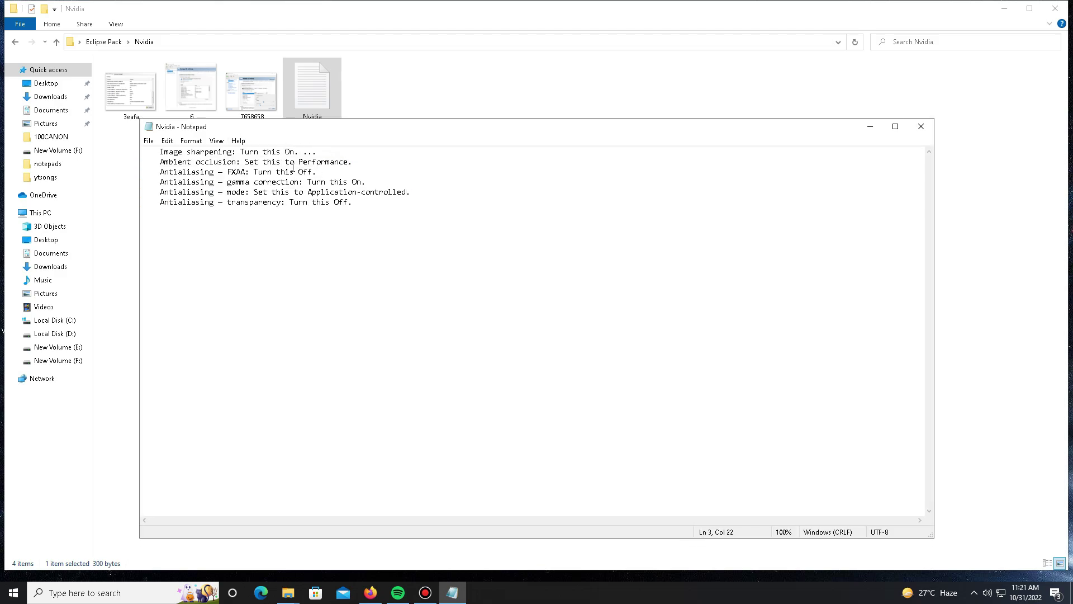
{"action": "left_click_drag", "start_coordinate": [302, 128], "coordinate": [267, 127]}
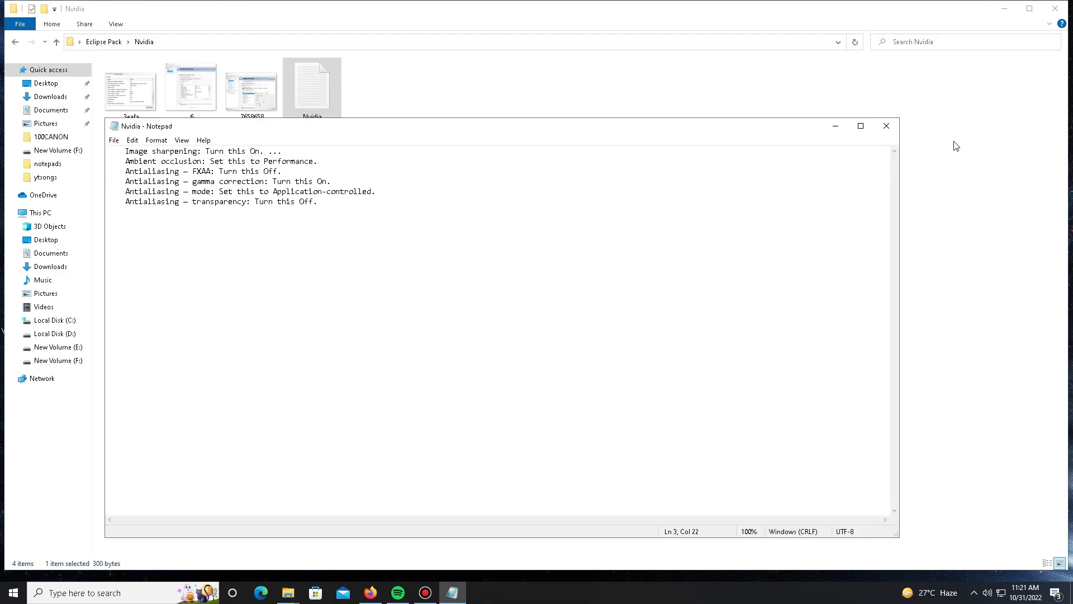
{"action": "left_click", "coordinate": [886, 128]}
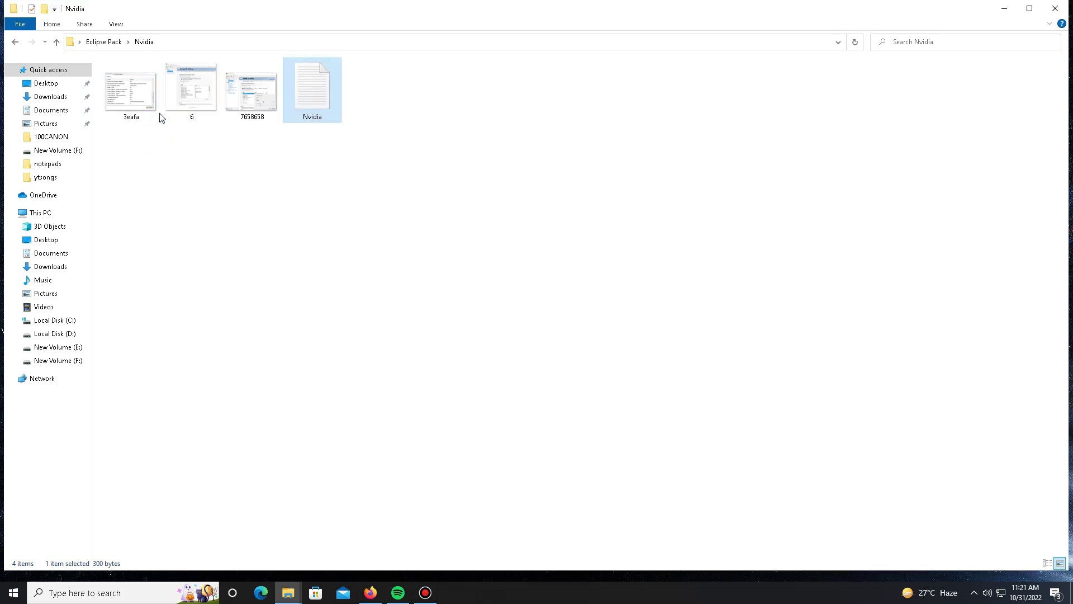
- View the Nvidia screenshots from 3eafa through 7658658, then return to Eclipse Pack
{"action": "double_click", "coordinate": [131, 110]}
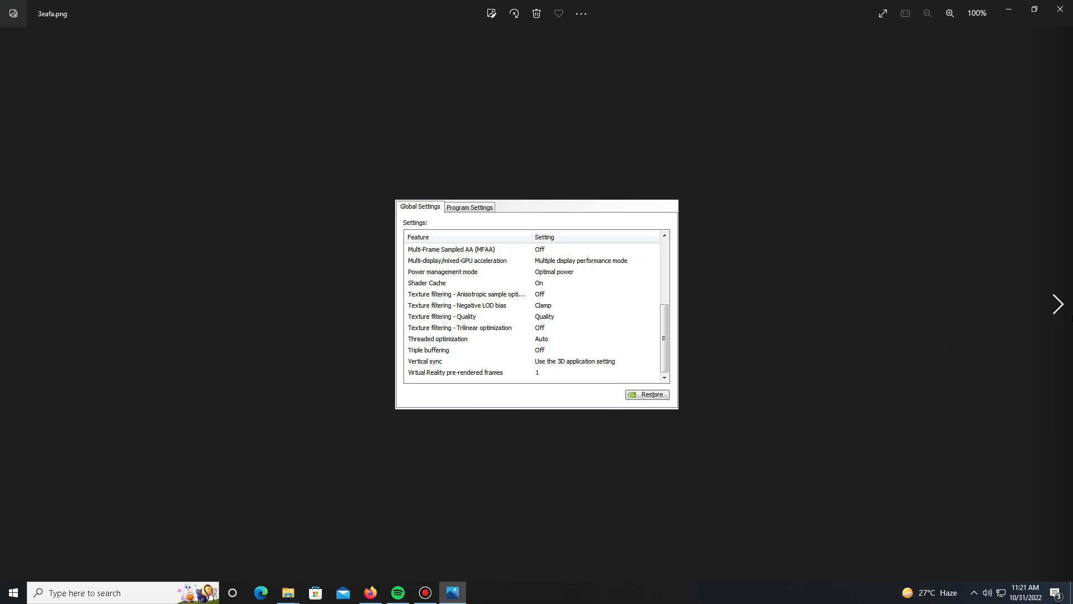
{"action": "left_click", "coordinate": [1057, 304]}
{"action": "left_click", "coordinate": [1058, 304]}
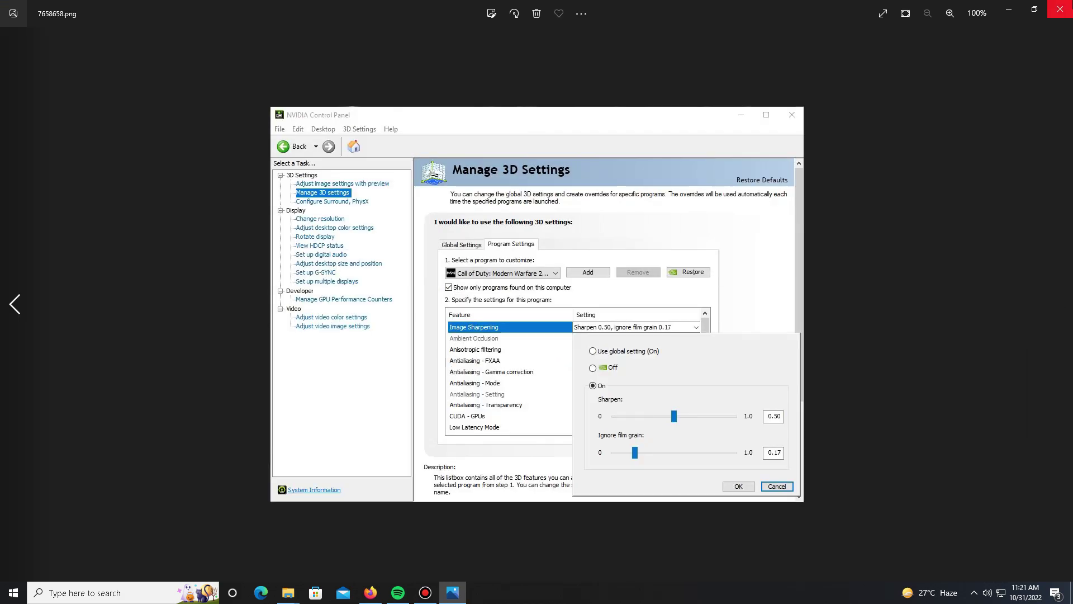
{"action": "left_click", "coordinate": [1060, 9]}
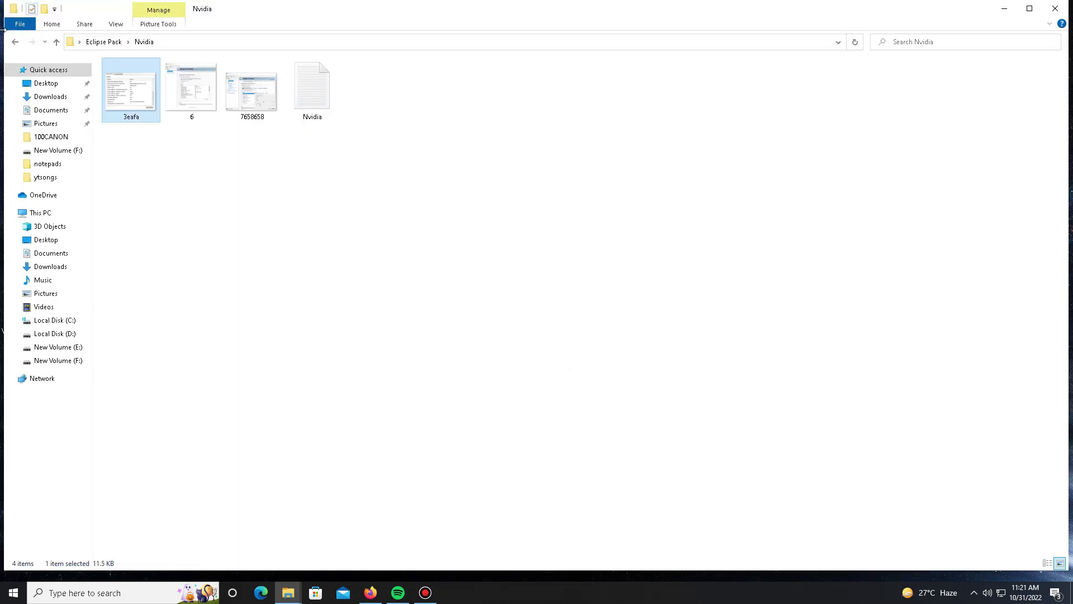
{"action": "left_click", "coordinate": [17, 47]}
- Open the AMD folder, read the amd settings notes, then close them
{"action": "double_click", "coordinate": [146, 77]}
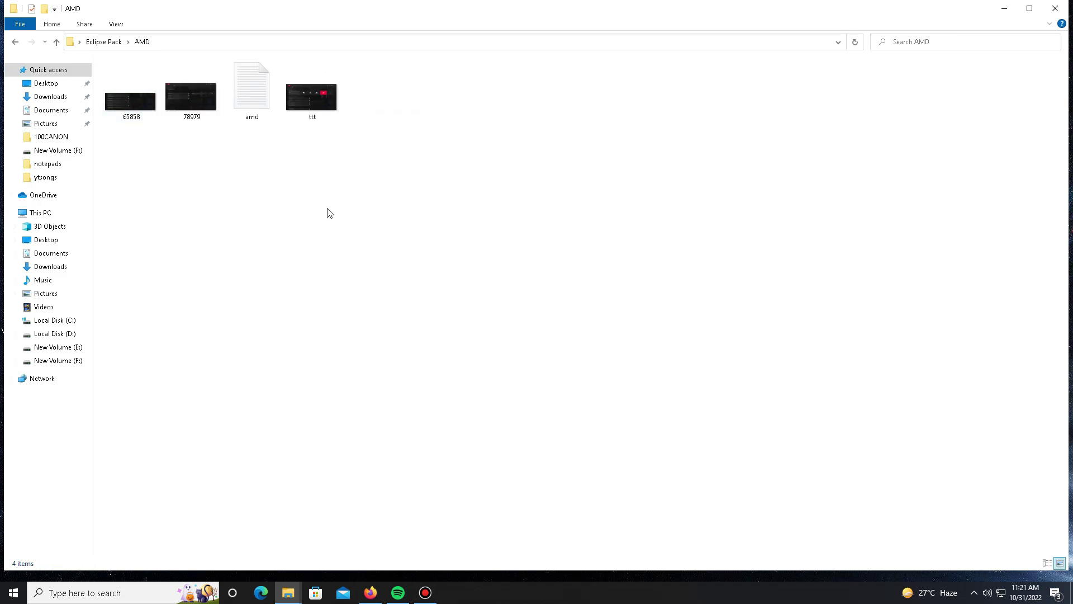
{"action": "double_click", "coordinate": [253, 108]}
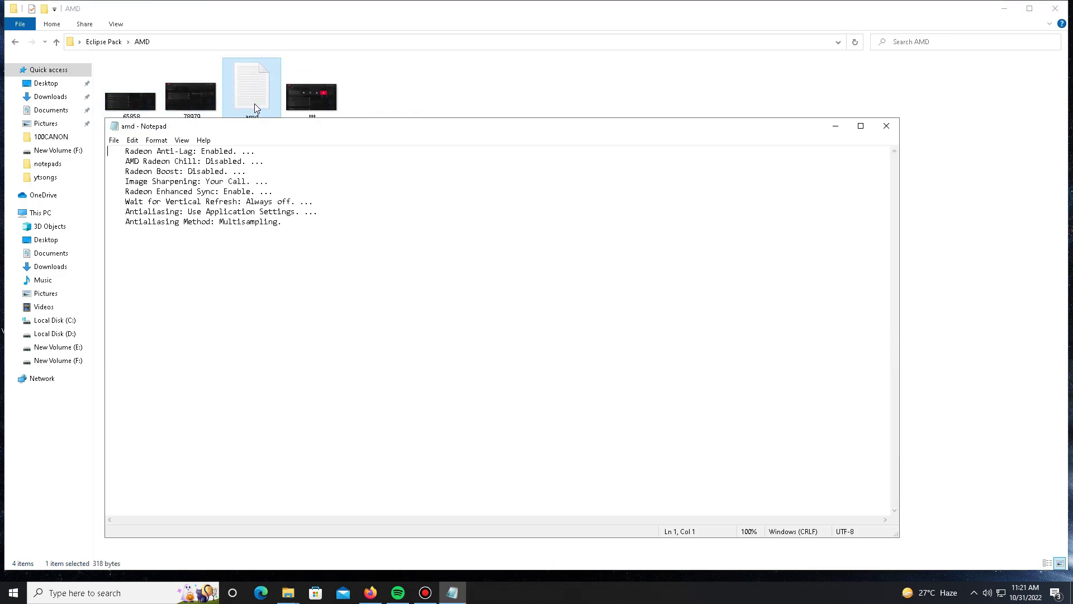
{"action": "left_click_drag", "start_coordinate": [326, 222], "coordinate": [108, 149]}
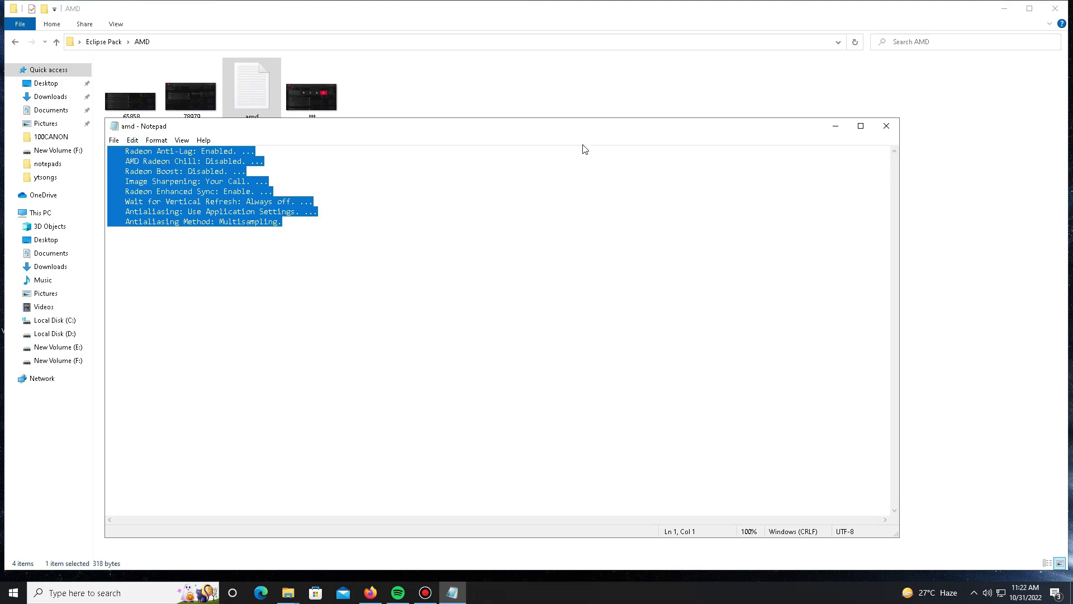
{"action": "left_click", "coordinate": [886, 126]}
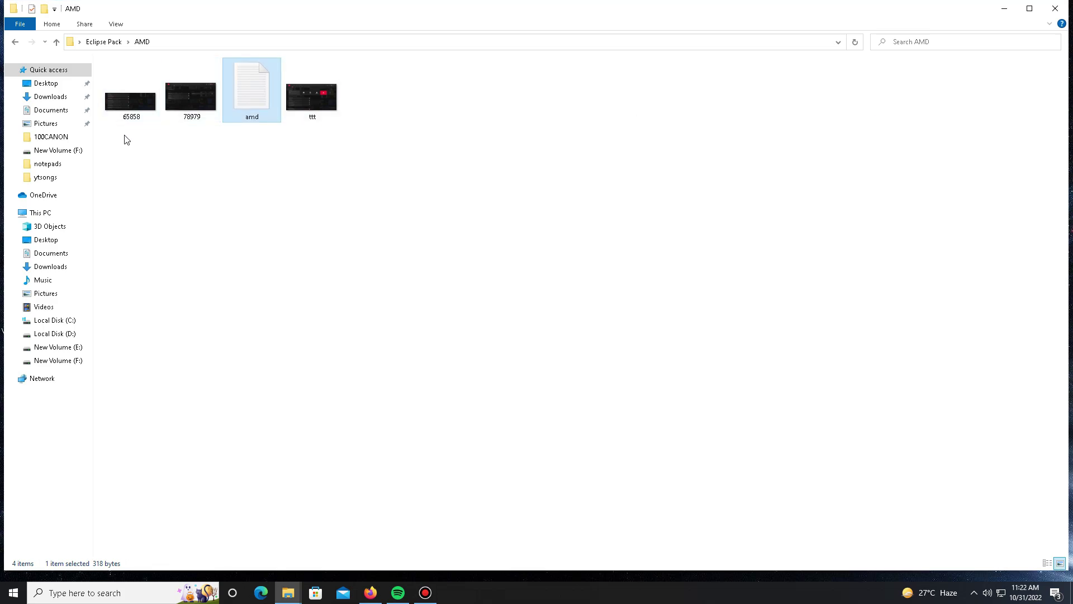
- View the AMD screenshots from 65858 through ttt, then return to Eclipse Pack
{"action": "left_click_drag", "start_coordinate": [124, 136], "coordinate": [388, 103]}
{"action": "double_click", "coordinate": [119, 102]}
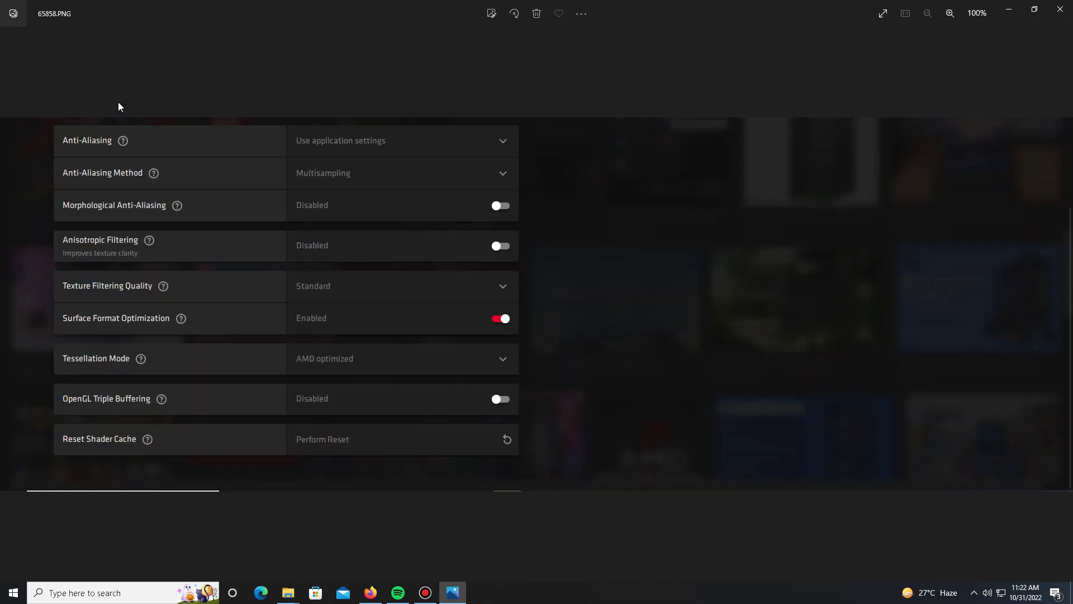
{"action": "left_click", "coordinate": [1055, 306]}
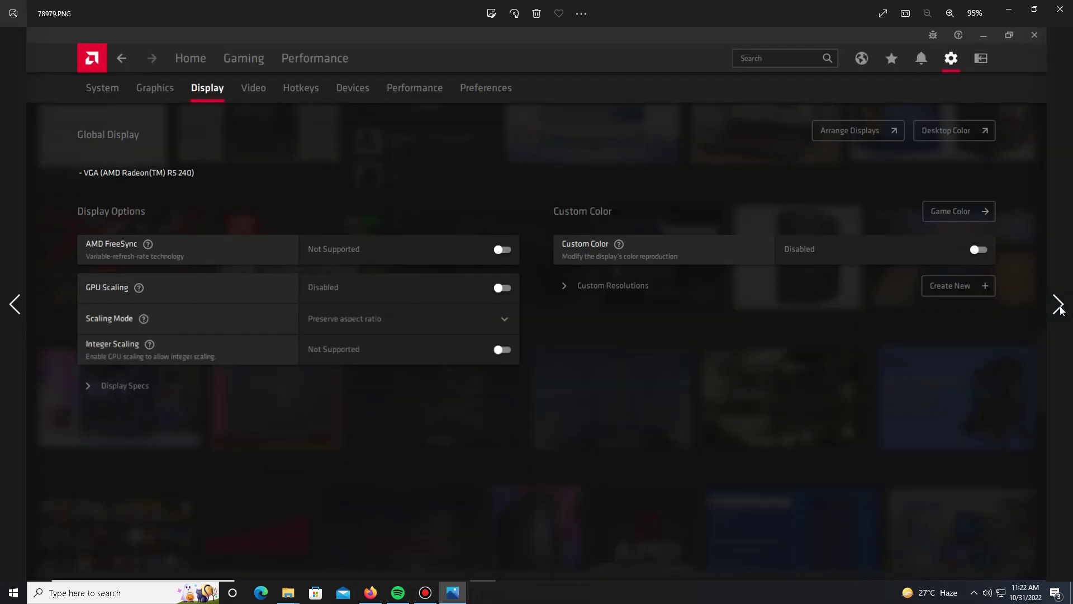
{"action": "left_click", "coordinate": [1060, 310]}
{"action": "left_click", "coordinate": [1060, 9]}
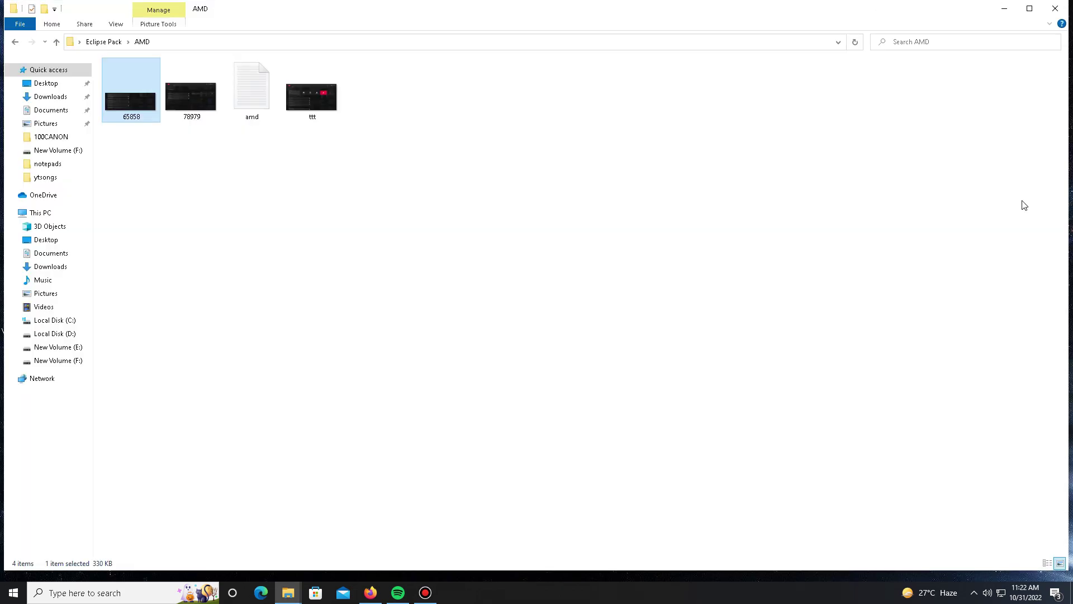
{"action": "left_click", "coordinate": [14, 44]}
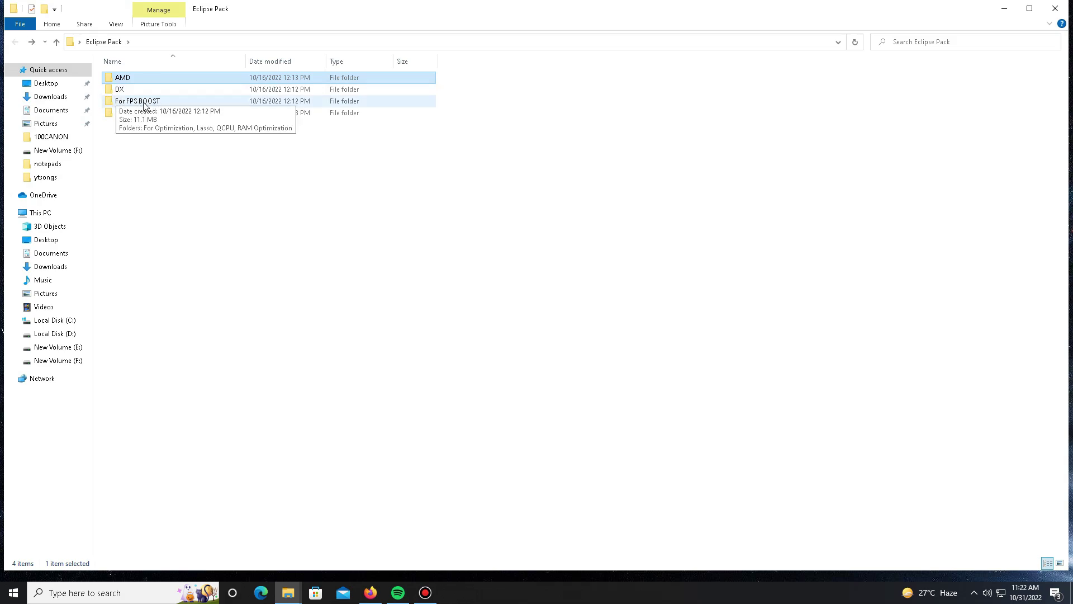
- Open For FPS BOOST > For Optimization, select all 11 .reg tweak files, then return to For FPS BOOST
{"action": "left_click", "coordinate": [145, 103]}
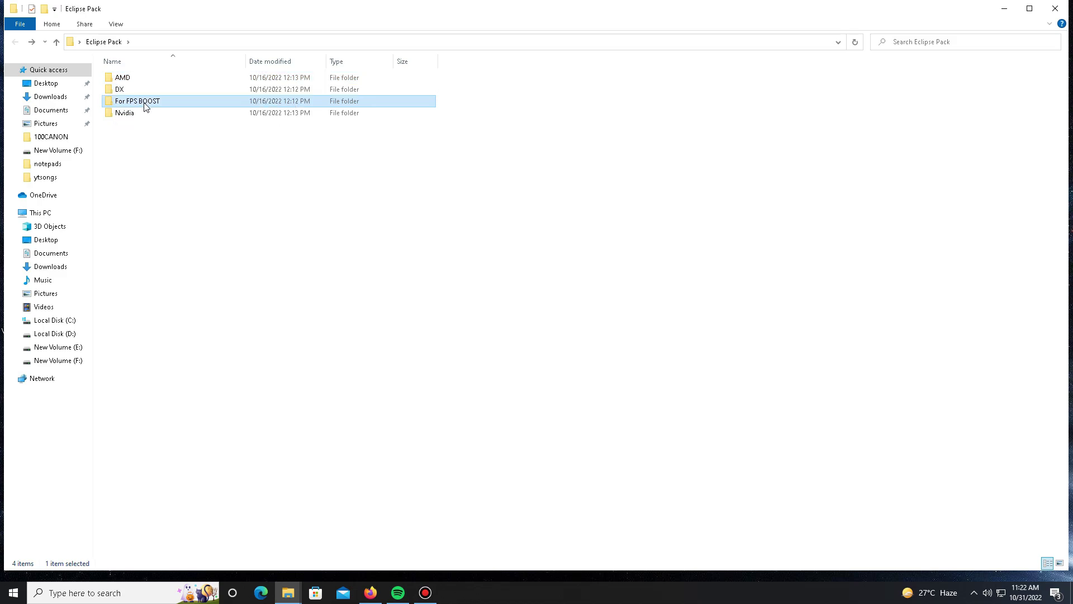
{"action": "double_click", "coordinate": [140, 102]}
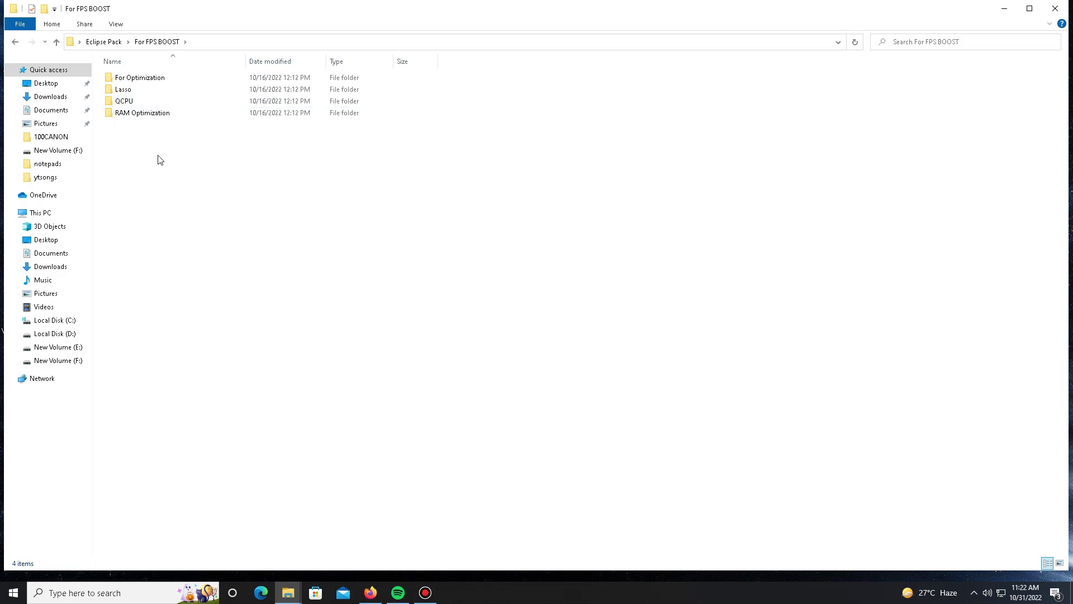
{"action": "double_click", "coordinate": [157, 78]}
{"action": "left_click_drag", "start_coordinate": [137, 266], "coordinate": [177, 78]}
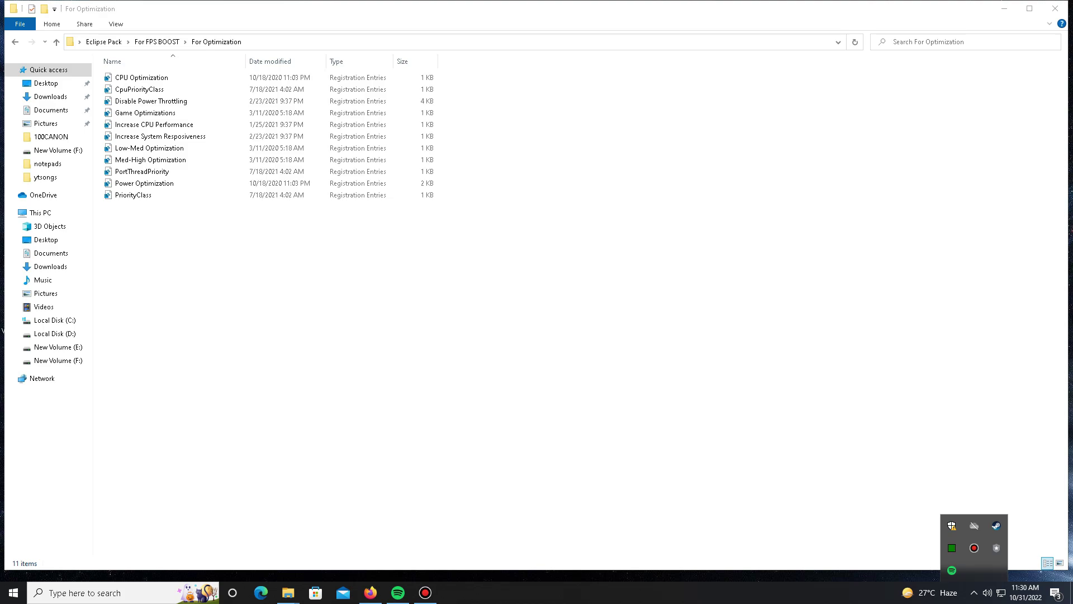
{"action": "left_click", "coordinate": [15, 43]}
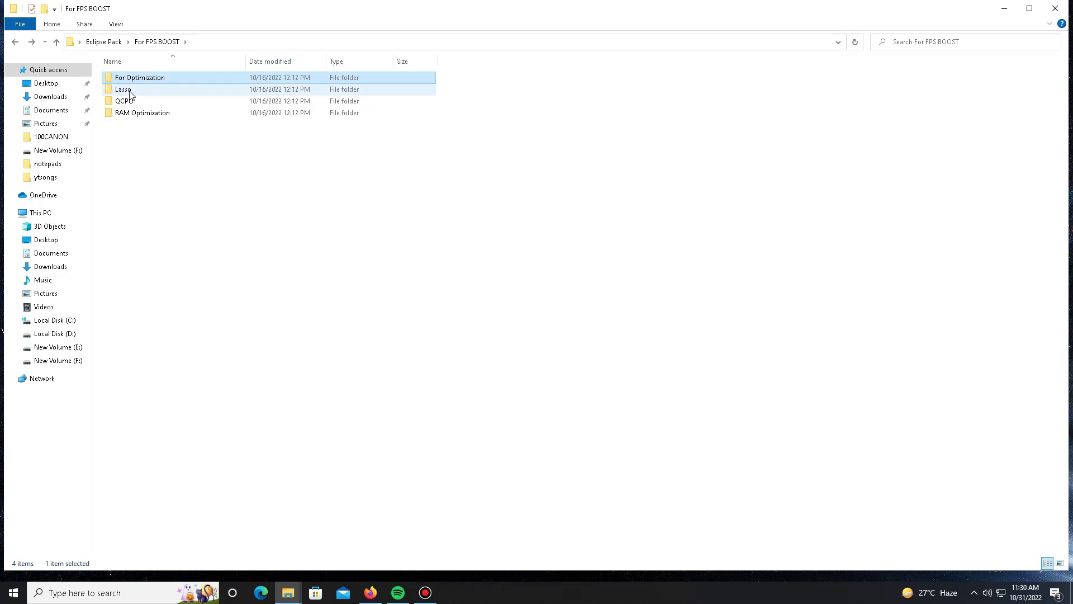
- Navigate from Lasso into the Process Lasso Setup folder and select the 64-bit setup file
{"action": "double_click", "coordinate": [130, 93]}
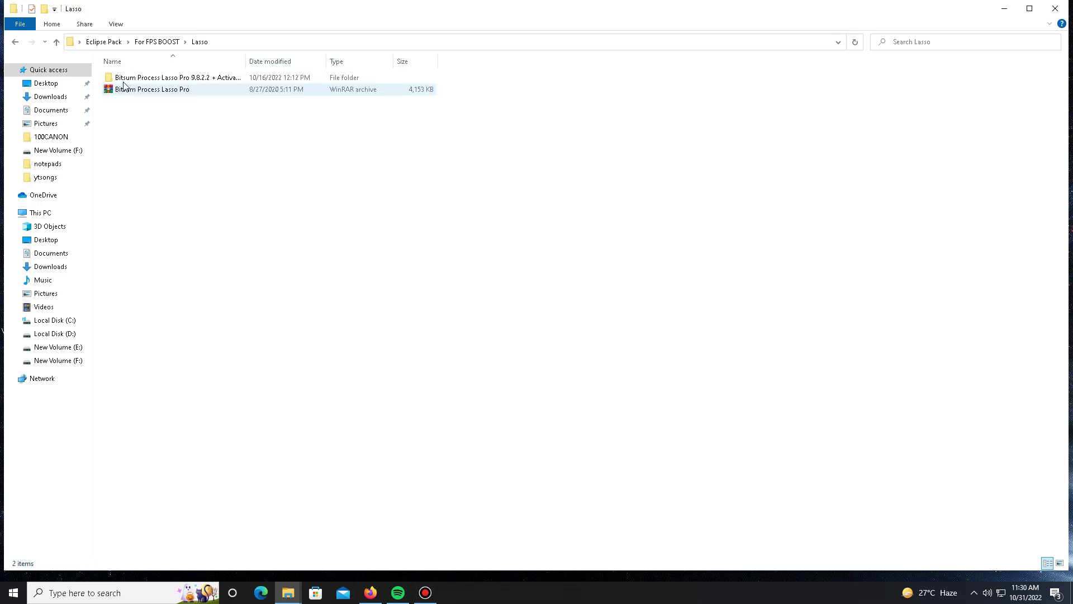
{"action": "left_click", "coordinate": [162, 97]}
{"action": "right_click", "coordinate": [162, 96]}
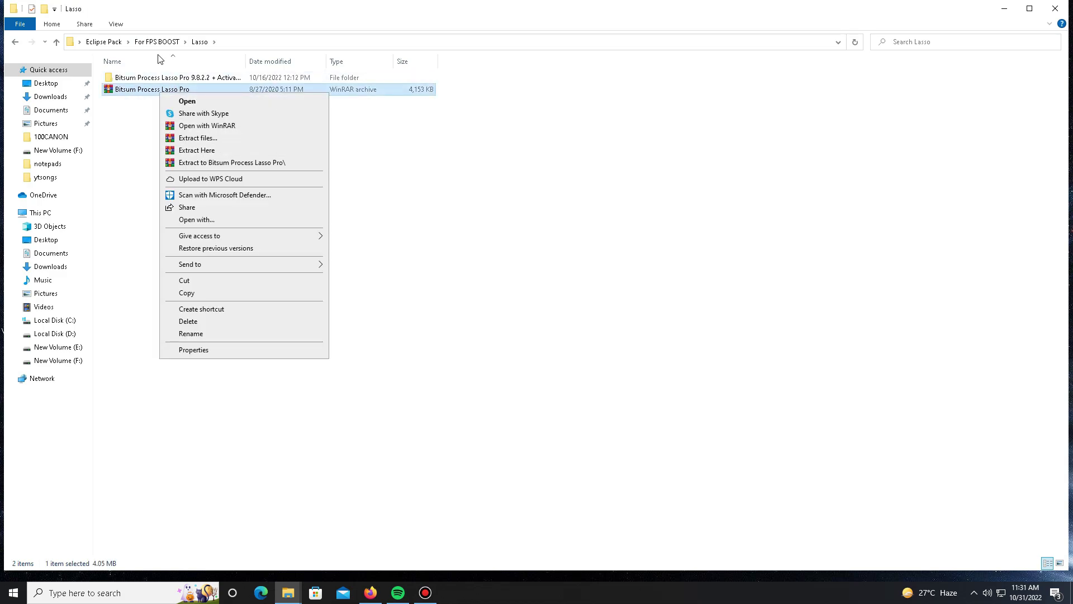
{"action": "double_click", "coordinate": [157, 80]}
{"action": "double_click", "coordinate": [157, 78]}
{"action": "double_click", "coordinate": [142, 77]}
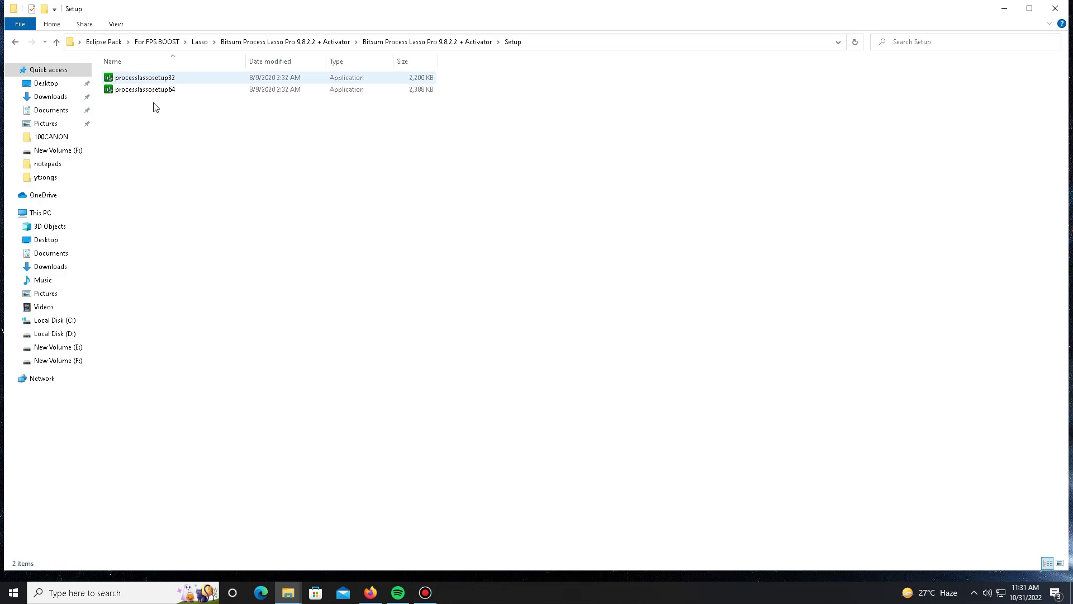
{"action": "left_click", "coordinate": [159, 90]}
- Open the running Process Lasso from the tray, set Active power profile to High performance, and close it
{"action": "left_click", "coordinate": [974, 593]}
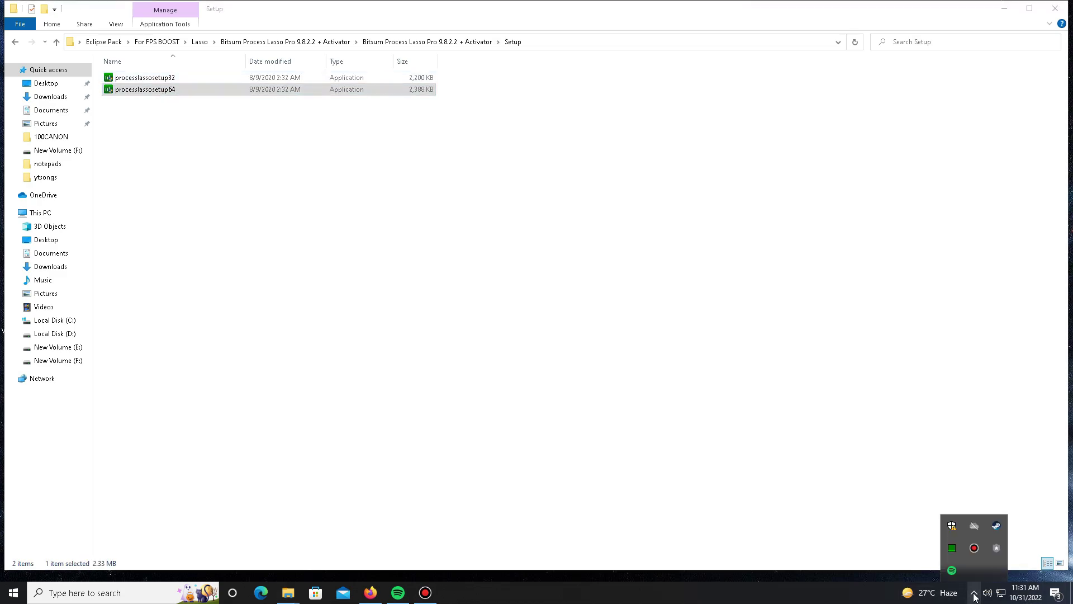
{"action": "double_click", "coordinate": [951, 548]}
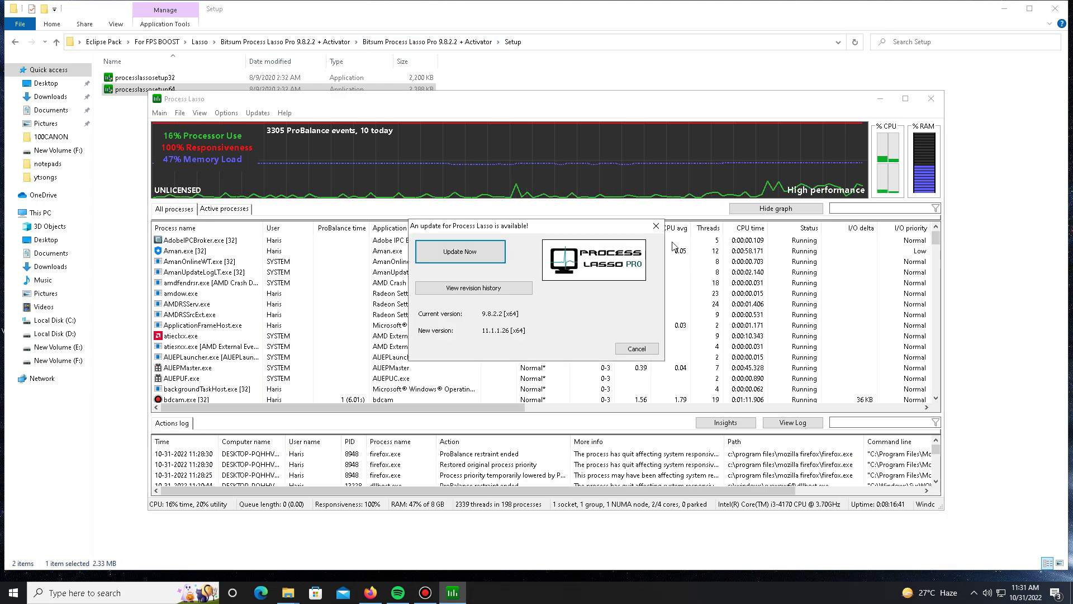
{"action": "left_click", "coordinate": [656, 227]}
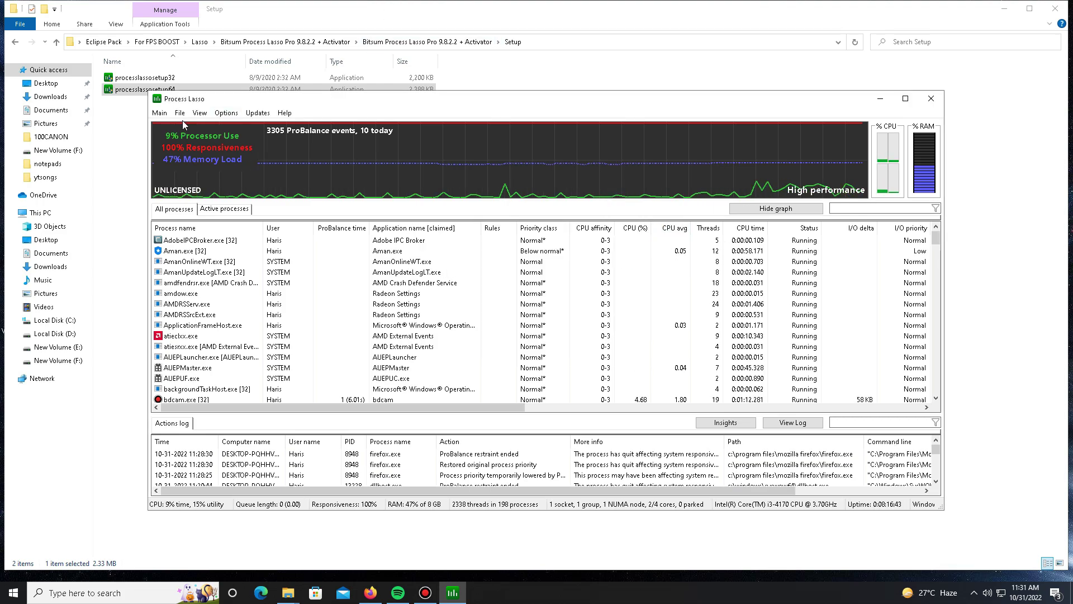
{"action": "left_click", "coordinate": [160, 114]}
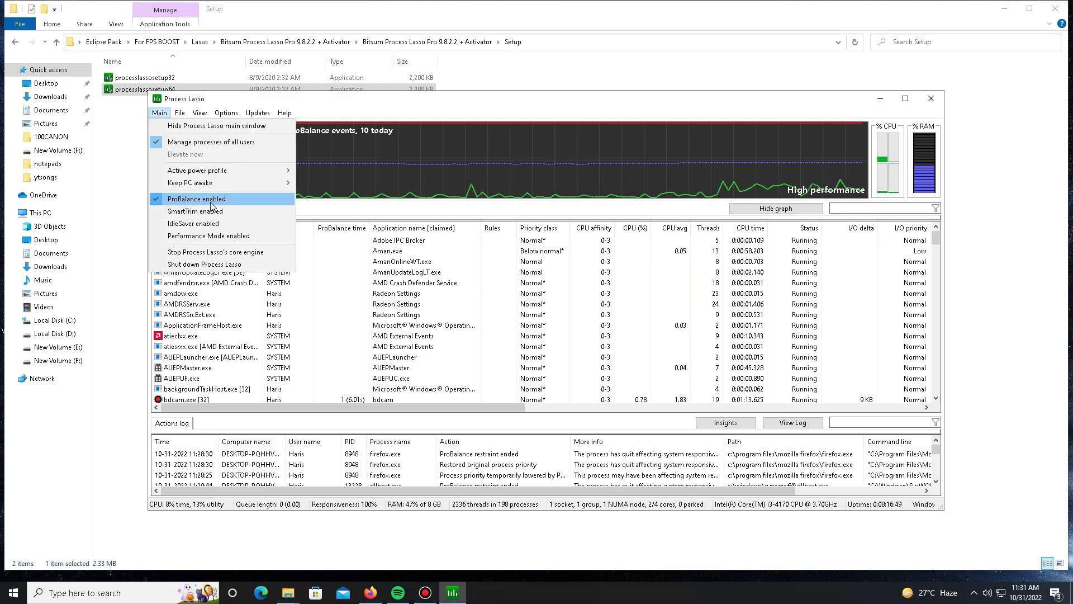
{"action": "mouse_move", "coordinate": [218, 178]}
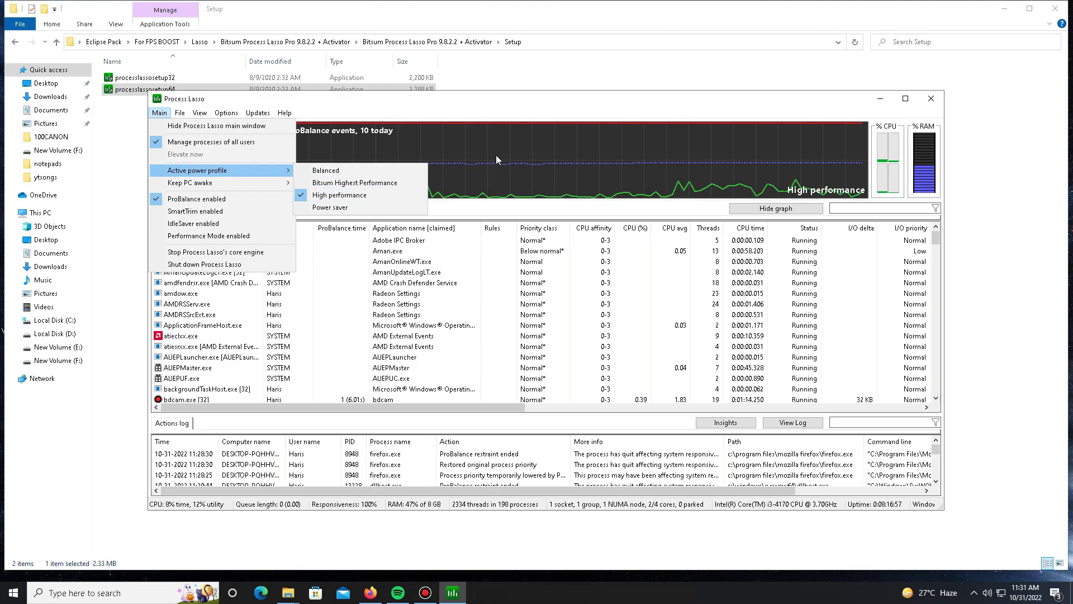
{"action": "left_click", "coordinate": [934, 100]}
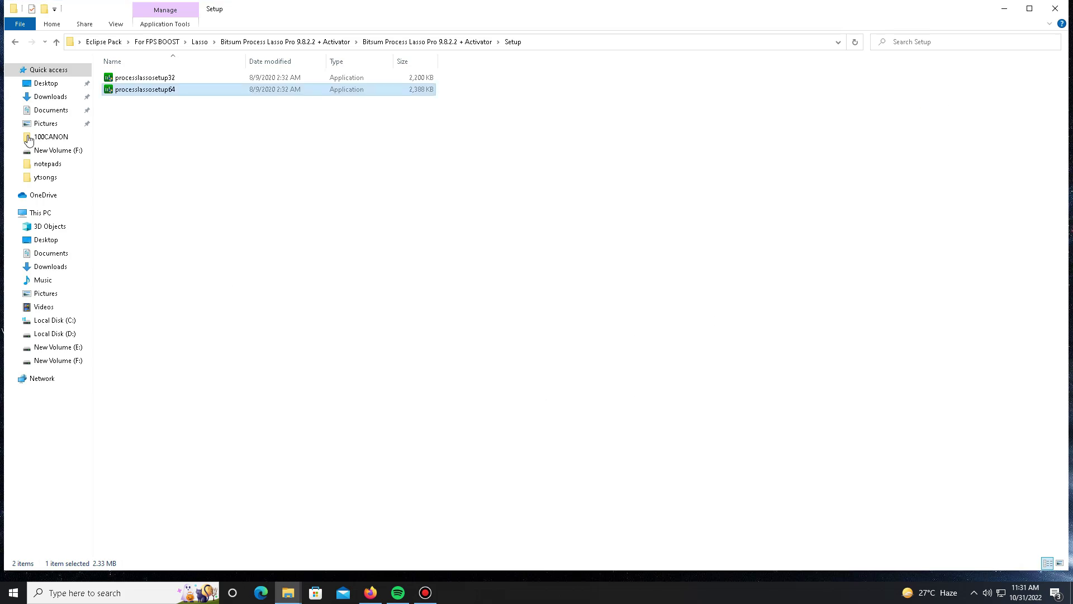
- Go back to For FPS BOOST, open QCPU, and select the QuickCpuSetup installer
{"action": "left_click", "coordinate": [15, 44]}
{"action": "left_click", "coordinate": [15, 45]}
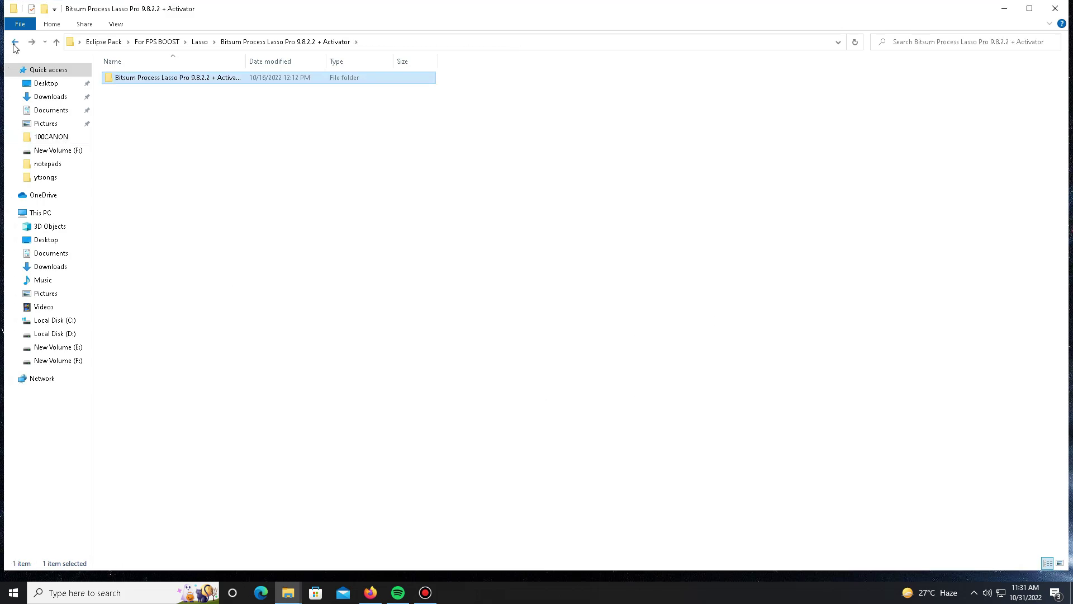
{"action": "left_click", "coordinate": [15, 45]}
{"action": "left_click", "coordinate": [15, 44]}
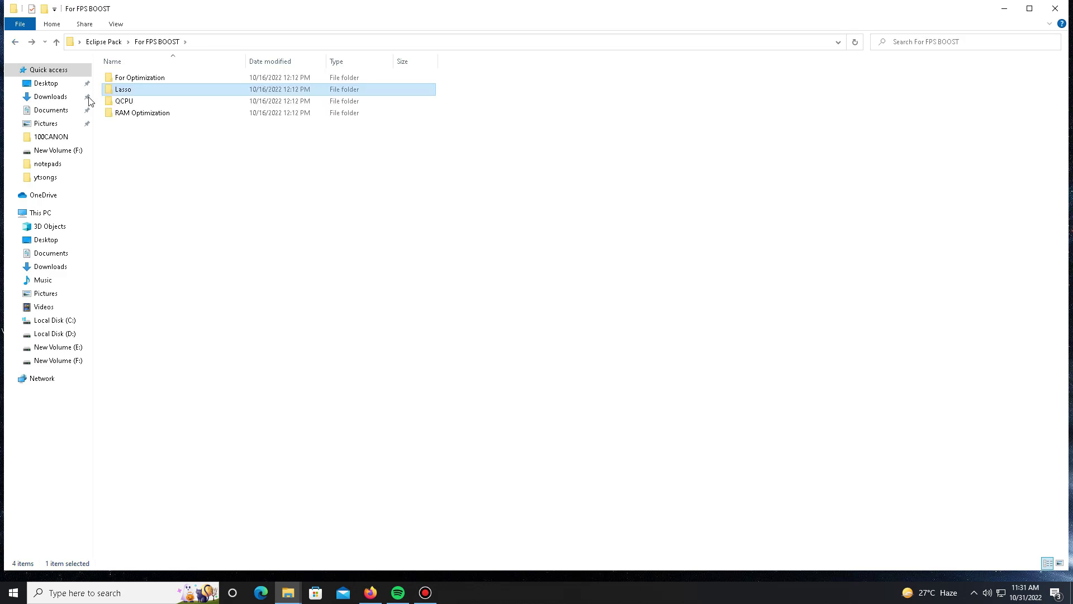
{"action": "left_click", "coordinate": [157, 103]}
{"action": "double_click", "coordinate": [157, 103]}
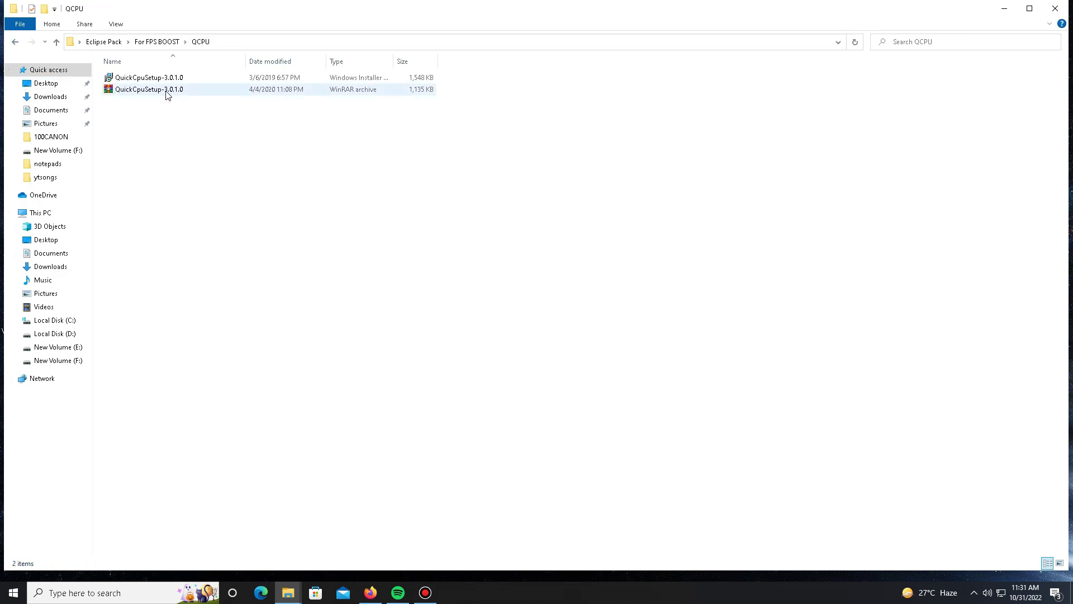
{"action": "right_click", "coordinate": [166, 93]}
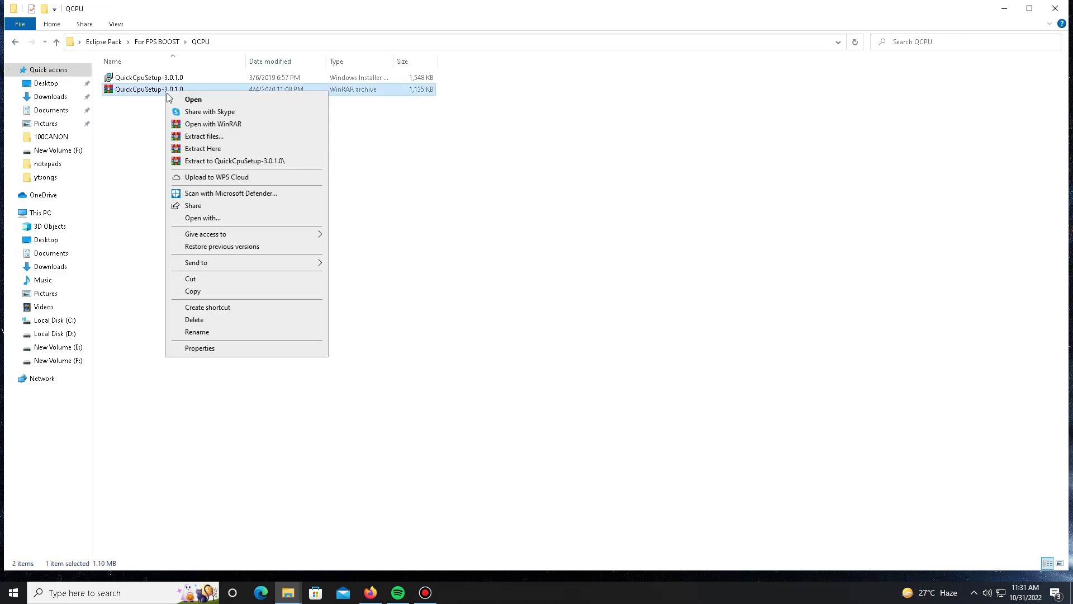
{"action": "left_click", "coordinate": [160, 84]}
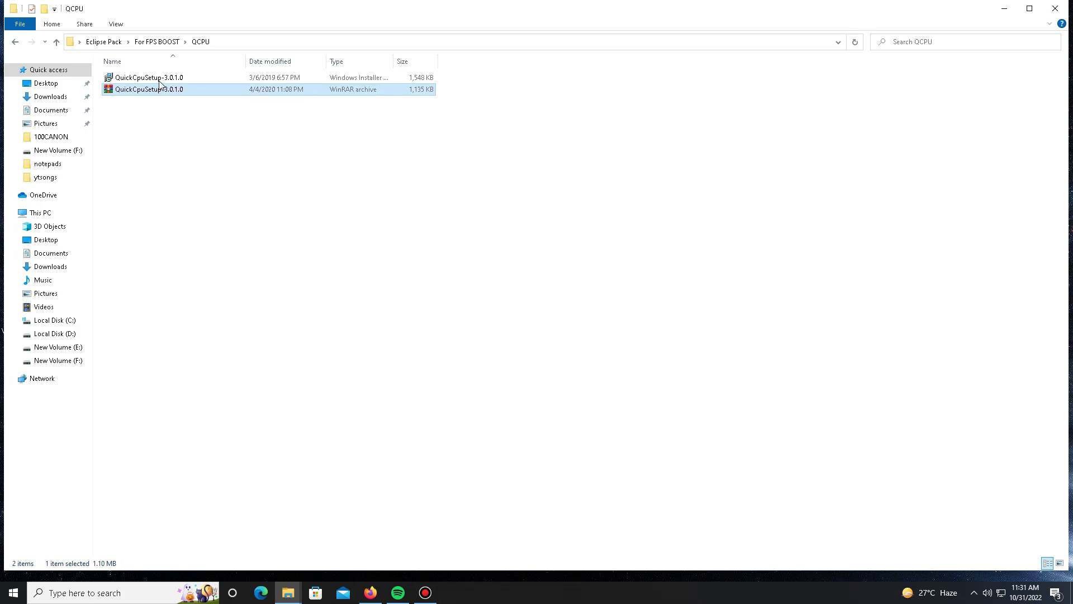
{"action": "left_click", "coordinate": [159, 82]}
- Show the desktop and start Quick CPU from its desktop shortcut
{"action": "right_click", "coordinate": [592, 592]}
{"action": "left_click", "coordinate": [643, 518]}
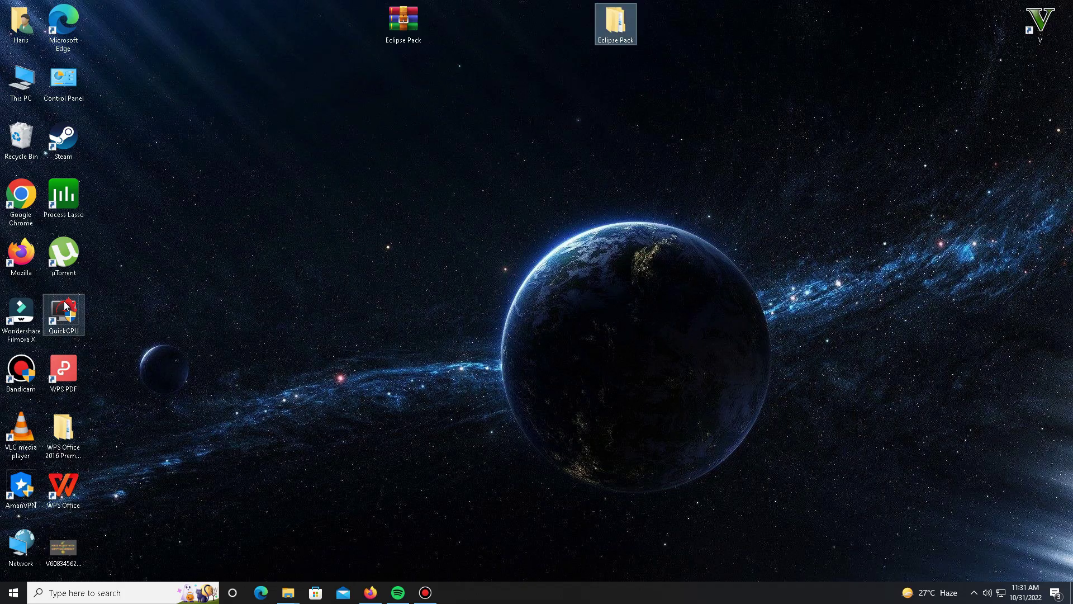
{"action": "left_click", "coordinate": [62, 327]}
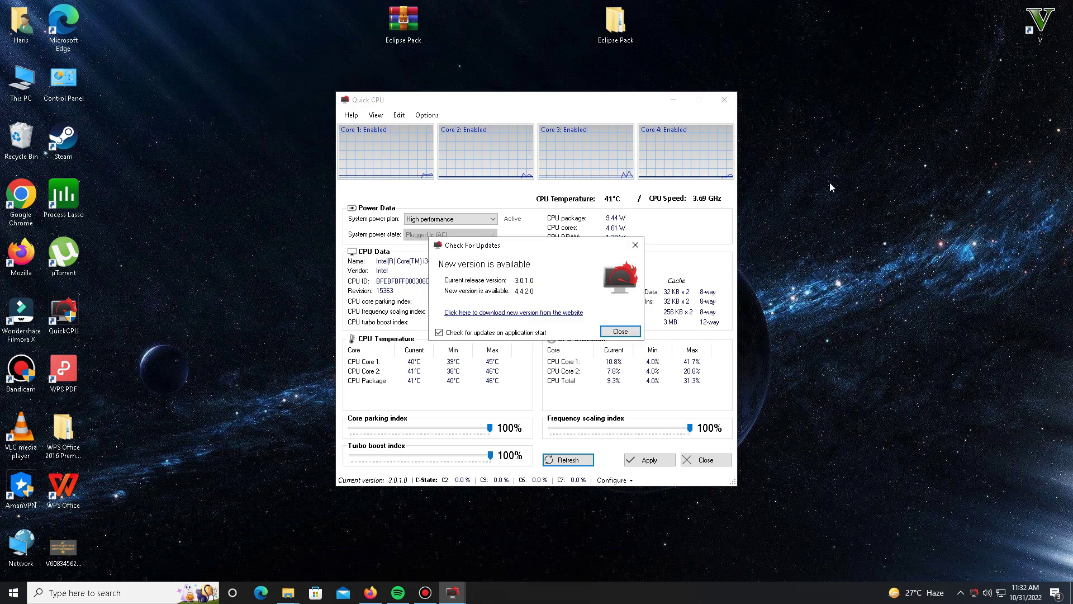
- Dismiss the update notice, keep the High performance power plan, and apply the Quick CPU settings
{"action": "left_click", "coordinate": [635, 244]}
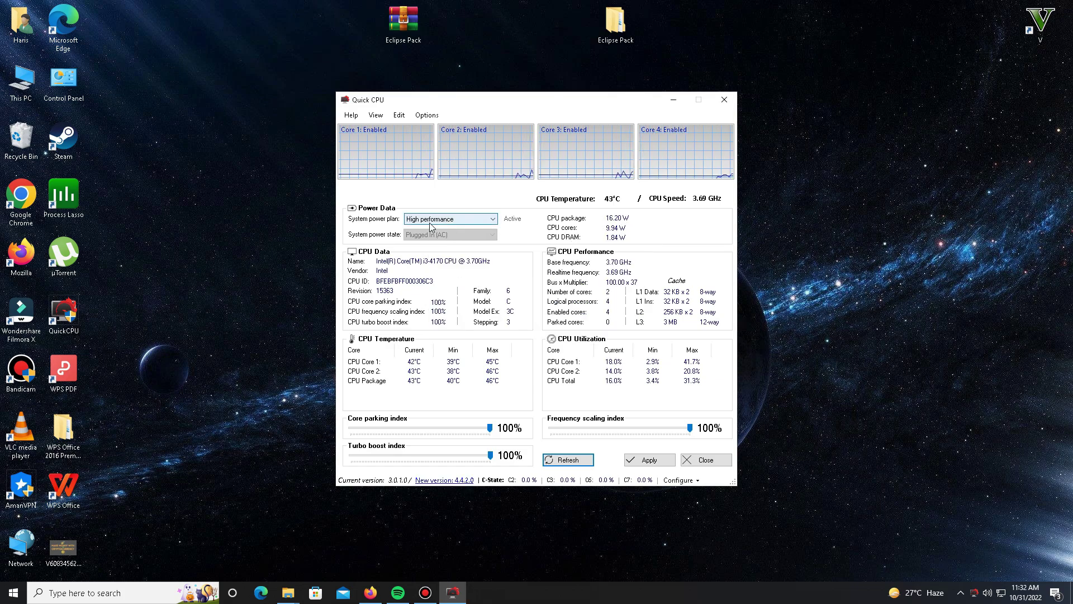
{"action": "left_click", "coordinate": [492, 218]}
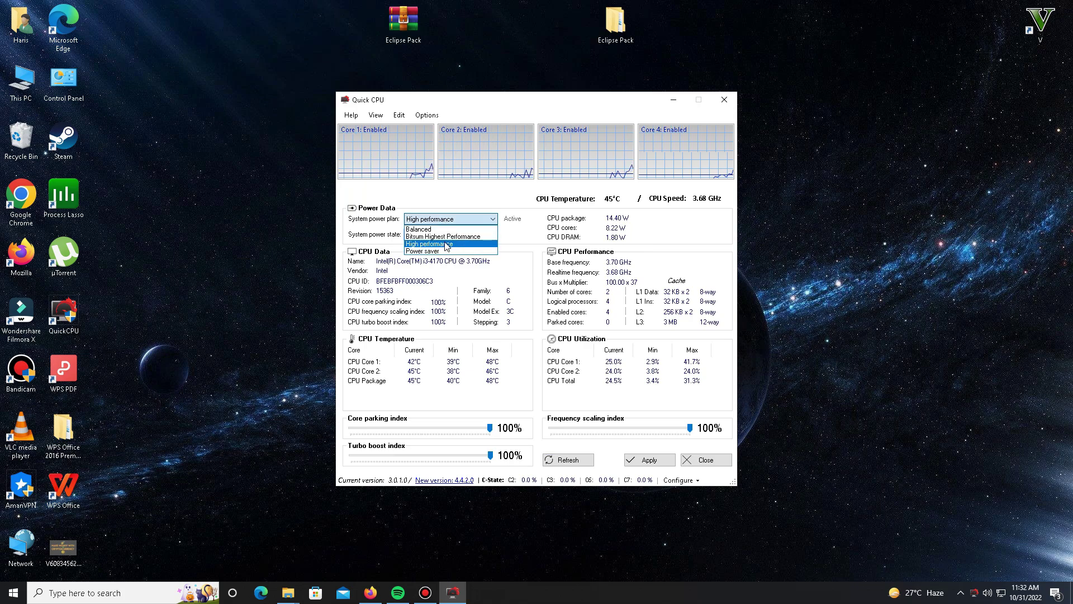
{"action": "left_click", "coordinate": [468, 249]}
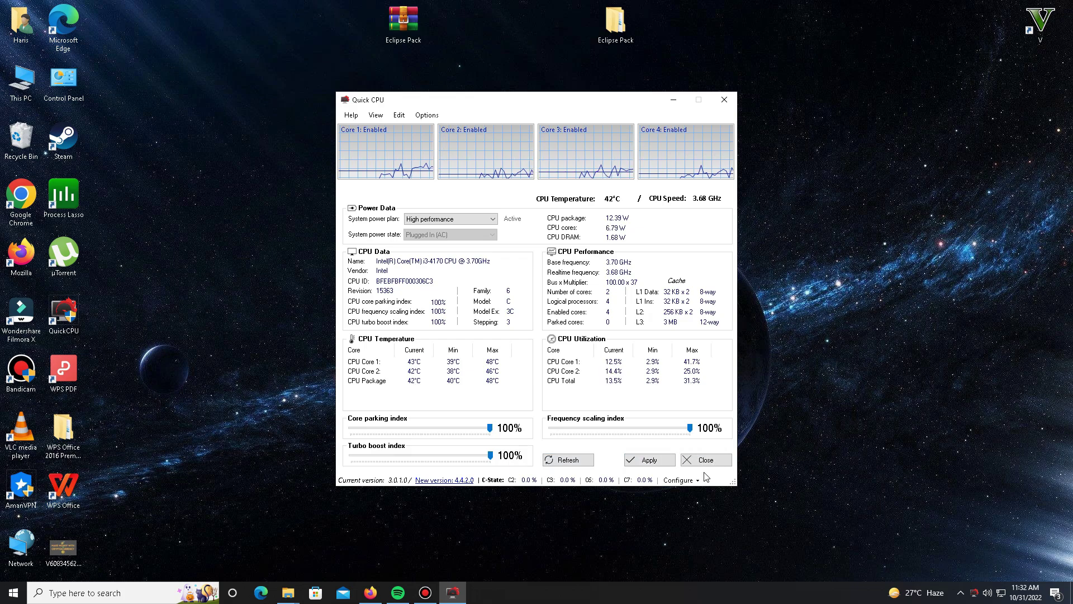
{"action": "left_click", "coordinate": [648, 461]}
{"action": "key", "text": "Return"}
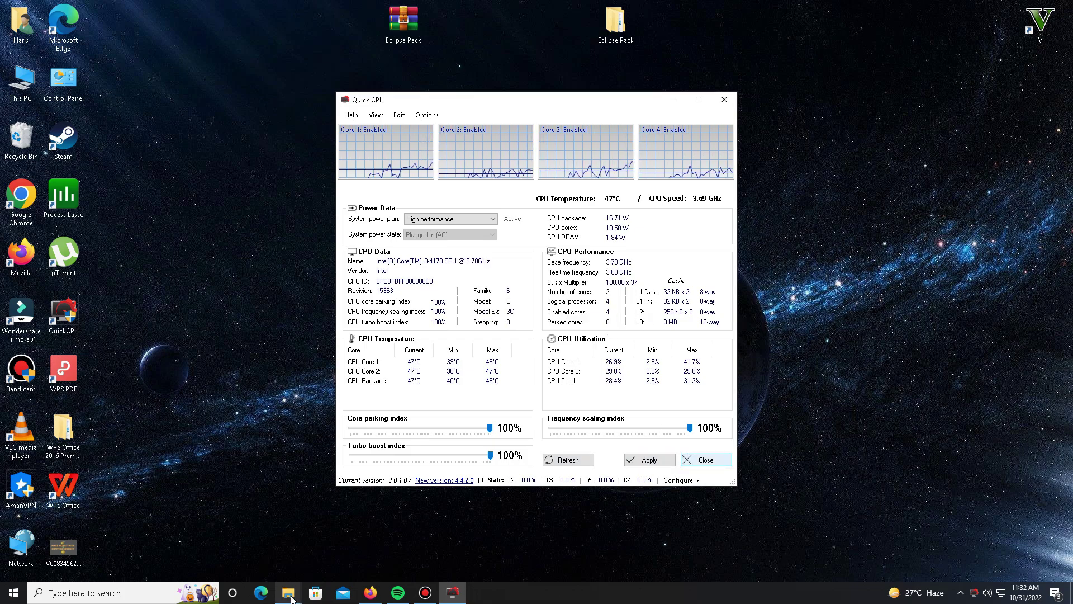
- Bring the QCPU Explorer window forward and go back to the For FPS BOOST folder
{"action": "mouse_move", "coordinate": [288, 592]}
{"action": "left_click", "coordinate": [342, 551]}
{"action": "left_click", "coordinate": [15, 42]}
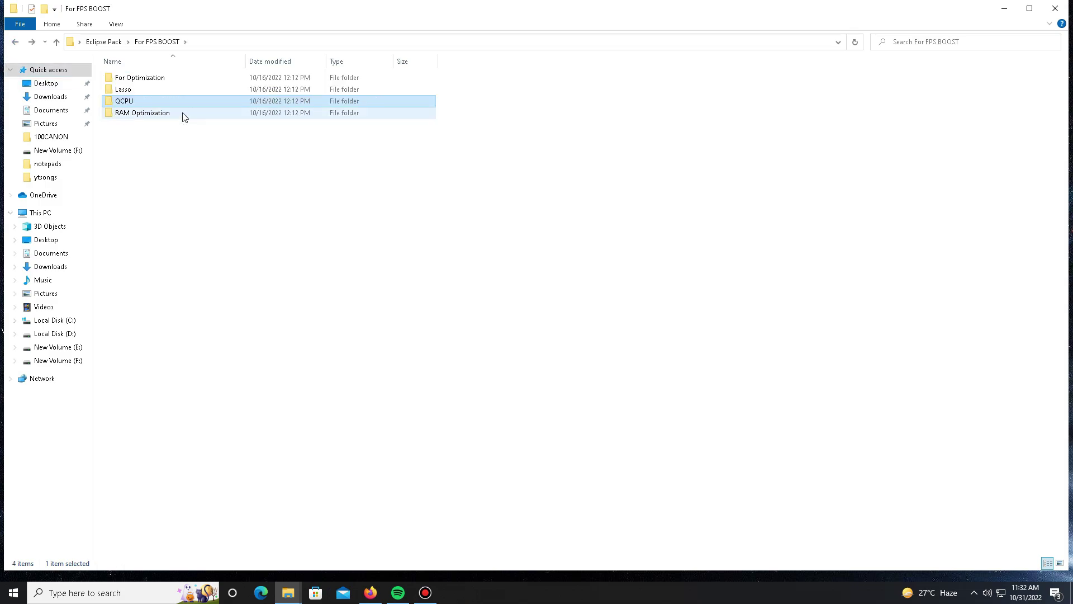
- Open the RAM Optimization folder and select its two registry files
{"action": "double_click", "coordinate": [149, 117]}
{"action": "key", "text": "ctrl+a"}
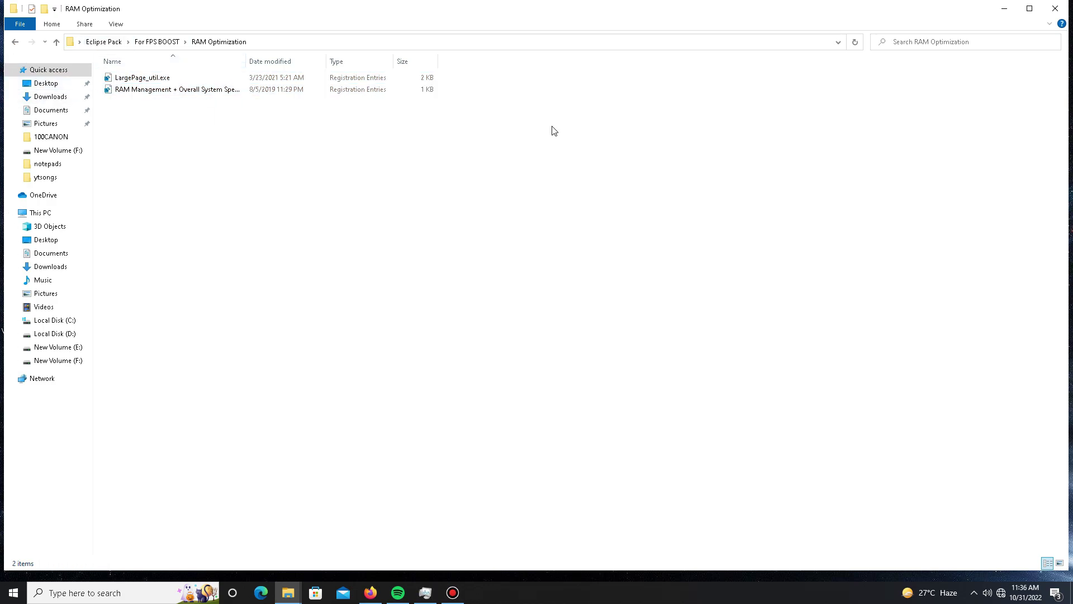
{"action": "left_click", "coordinate": [973, 592]}
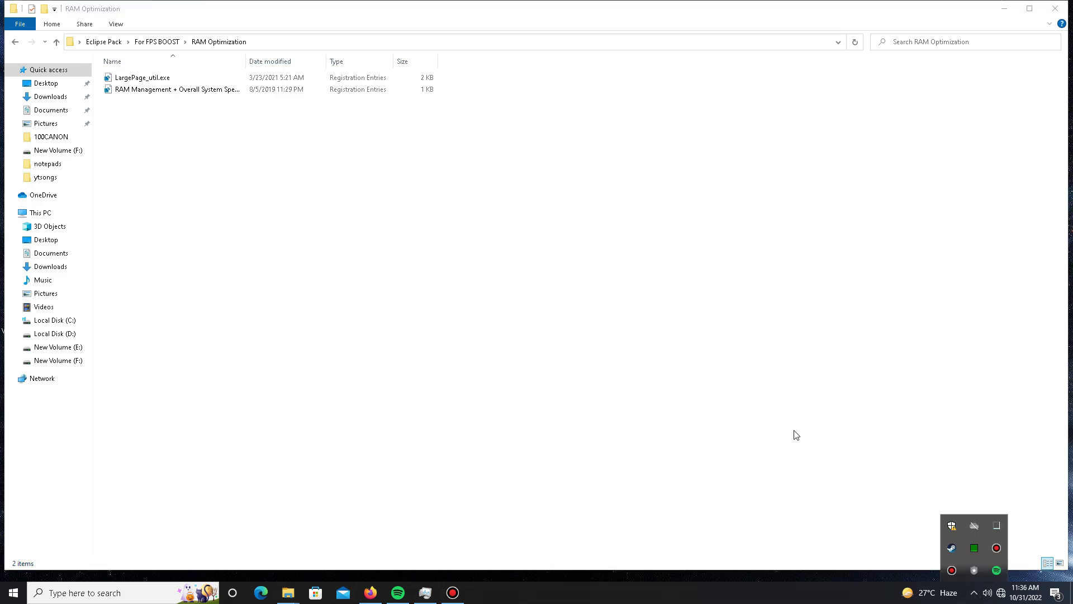
- Go back up to the Eclipse Pack folder and close File Explorer
{"action": "left_click", "coordinate": [15, 44]}
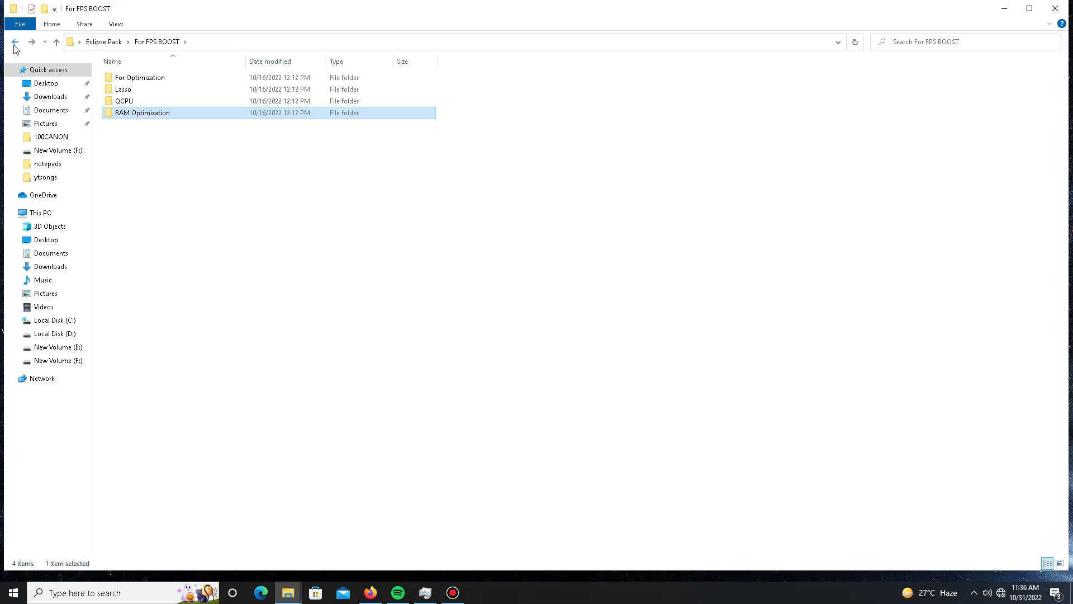
{"action": "left_click", "coordinate": [15, 43]}
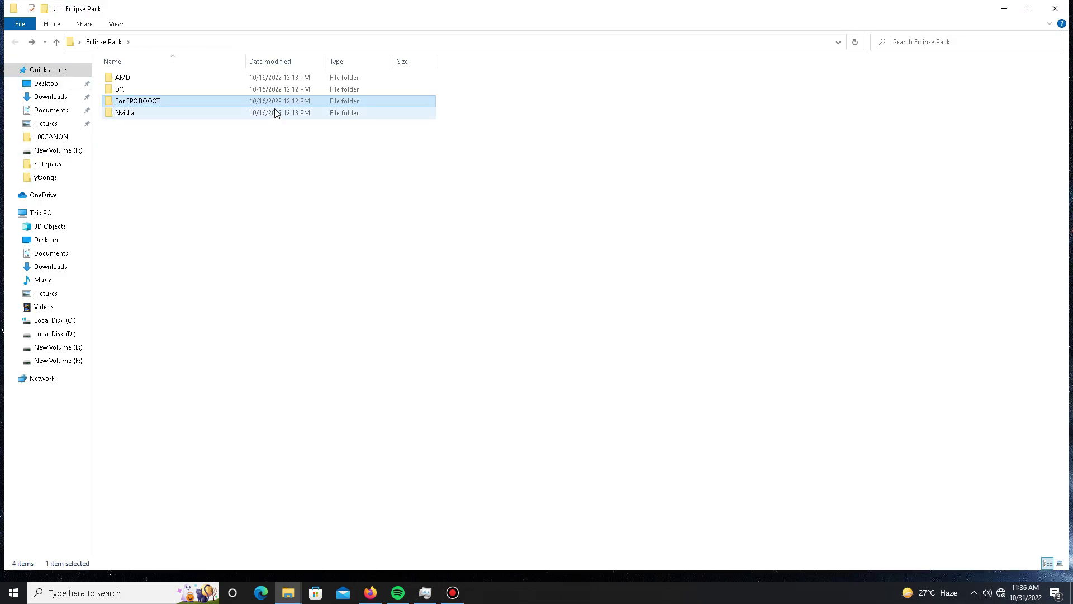
{"action": "left_click", "coordinate": [1055, 9]}
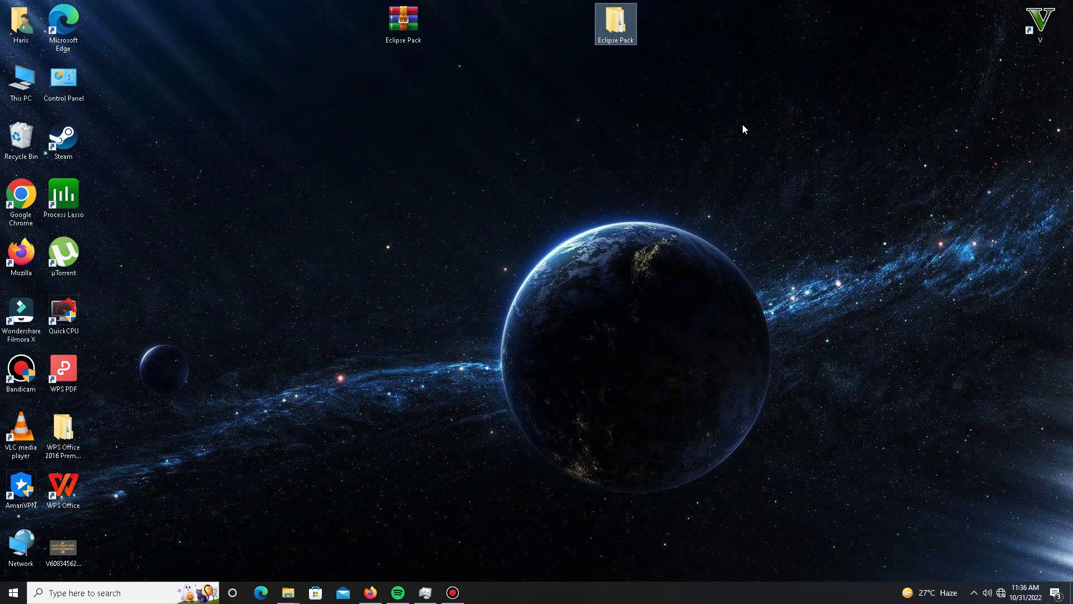
- Delete all files in the Prefetch folder, skipping the one still in use
{"action": "key", "text": "super+r"}
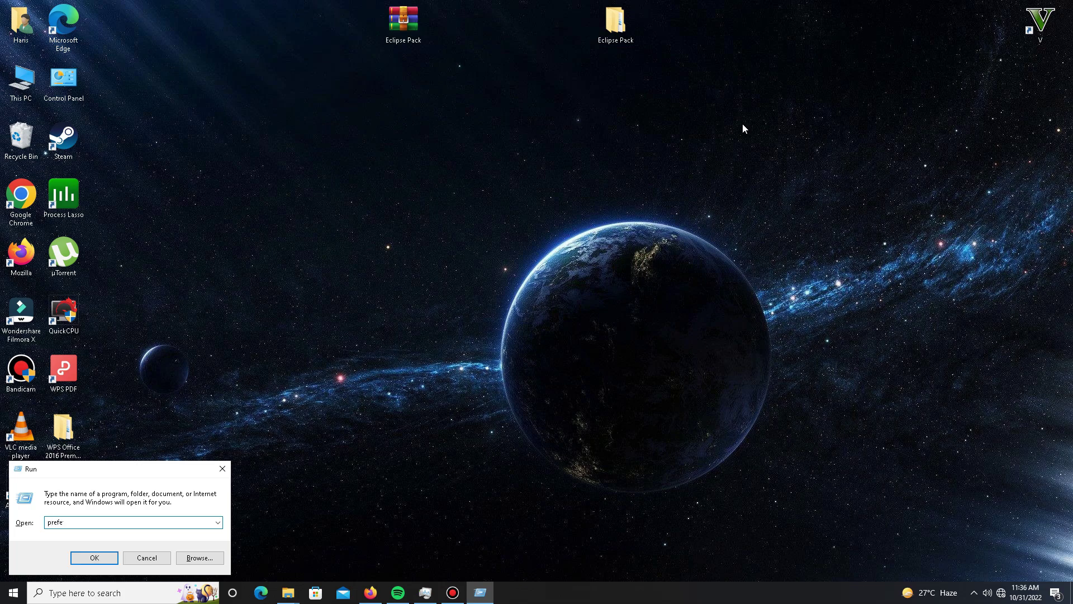
{"action": "type", "text": "prefetch"}
{"action": "key", "text": "Return"}
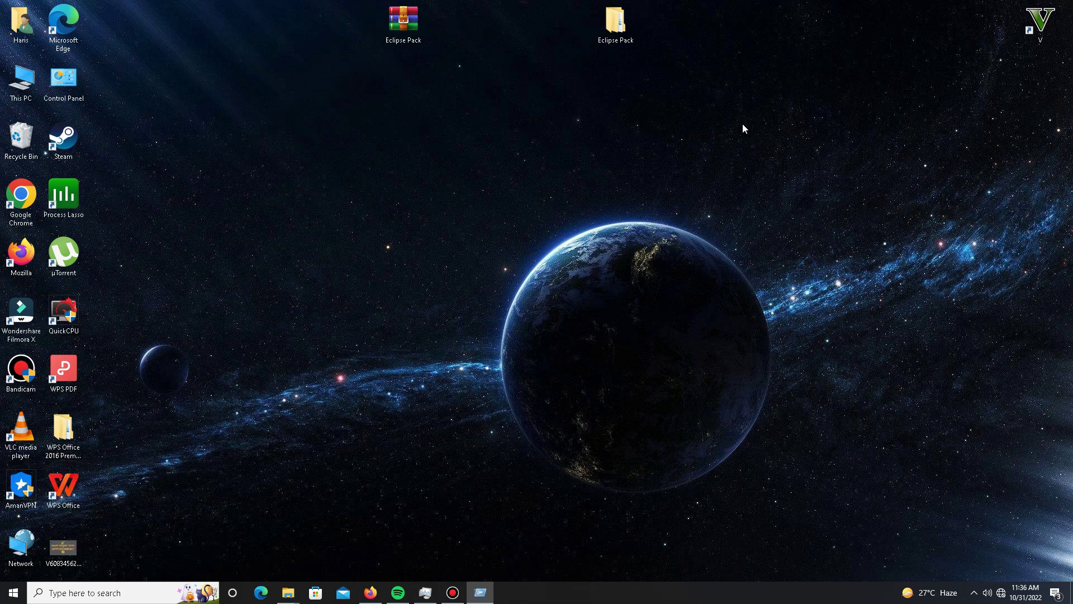
{"action": "key", "text": "ctrl+a"}
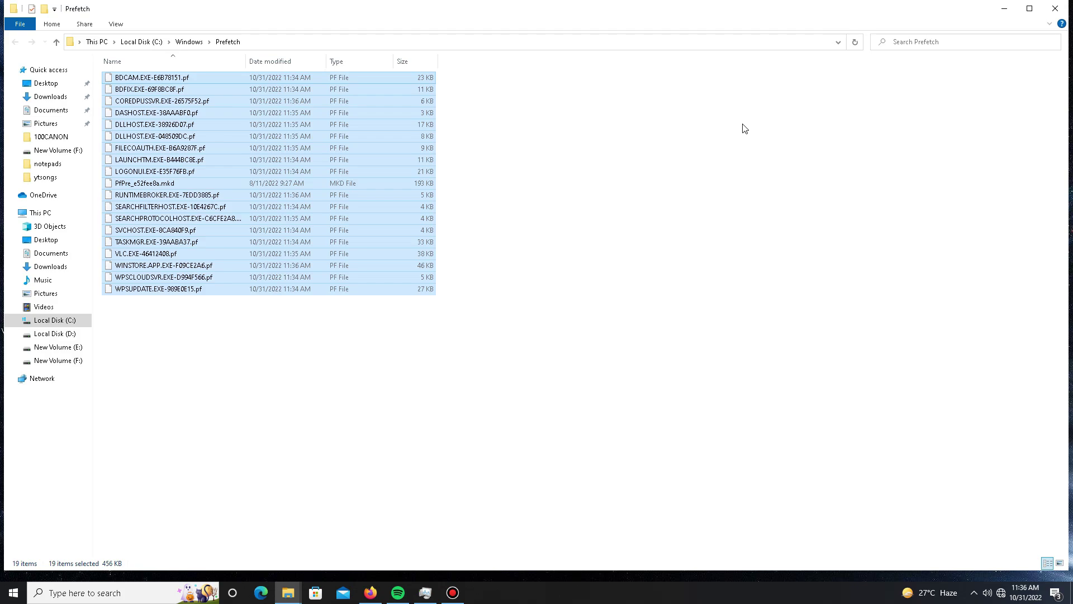
{"action": "key", "text": "Delete"}
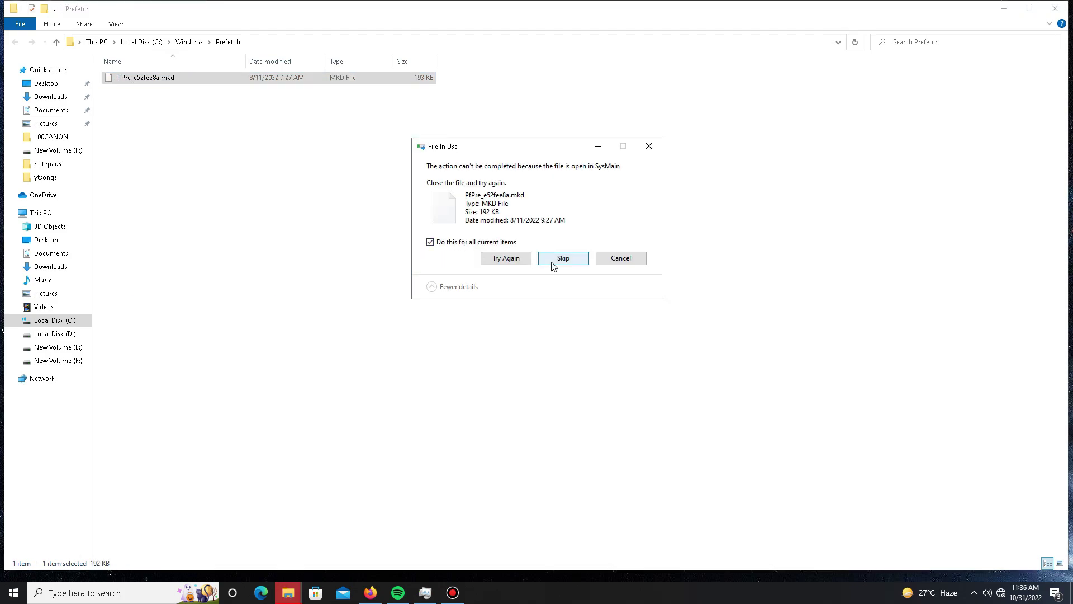
{"action": "left_click", "coordinate": [558, 265]}
- Close the Prefetch window and launch Task Manager from the taskbar
{"action": "left_click", "coordinate": [1055, 9]}
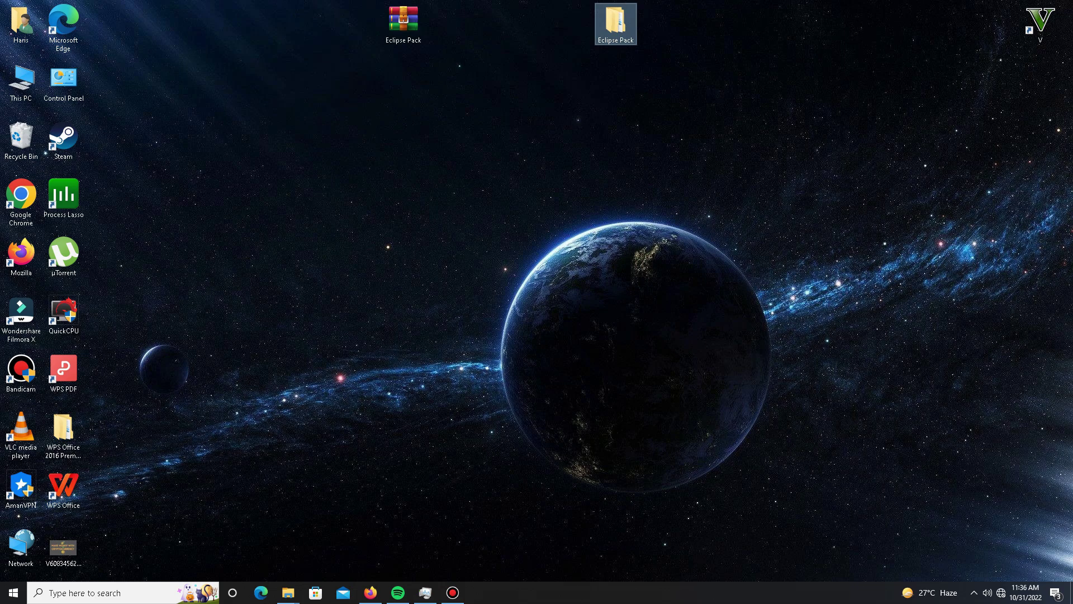
{"action": "right_click", "coordinate": [573, 592]}
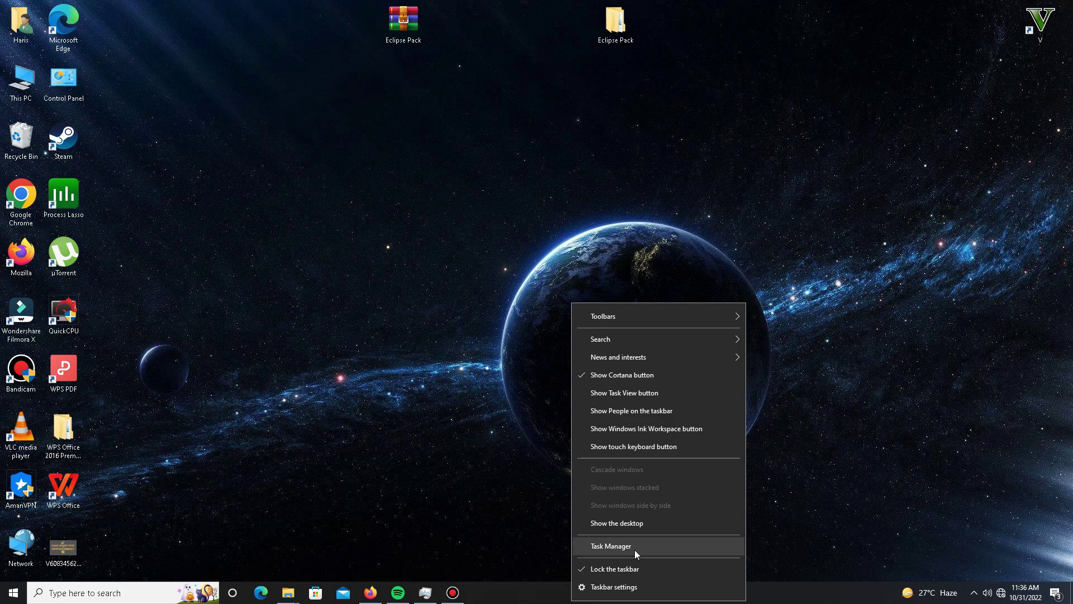
{"action": "left_click", "coordinate": [635, 548]}
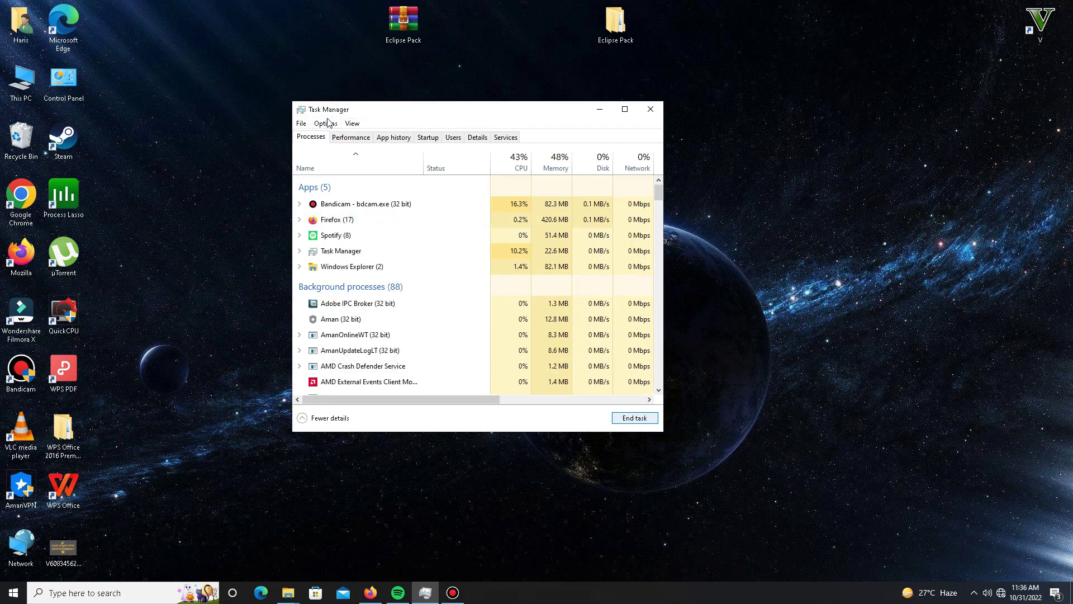